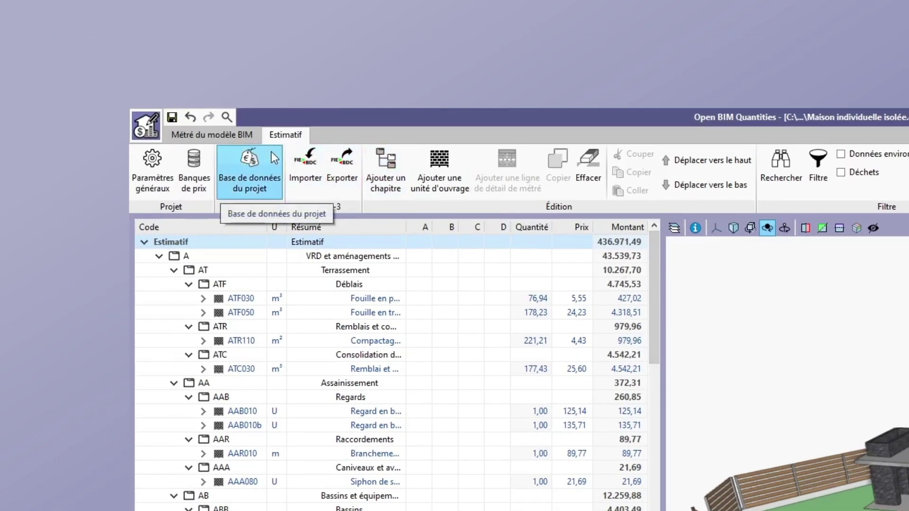
- Open the project database and expand chapter A through AT and ATF to the price breakdown of work unit ATF030
left_click(272, 151)
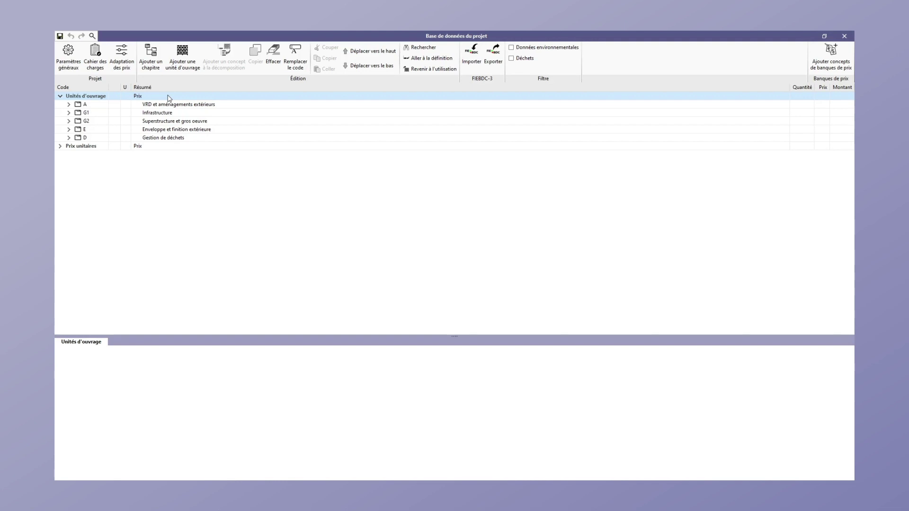
left_click(70, 105)
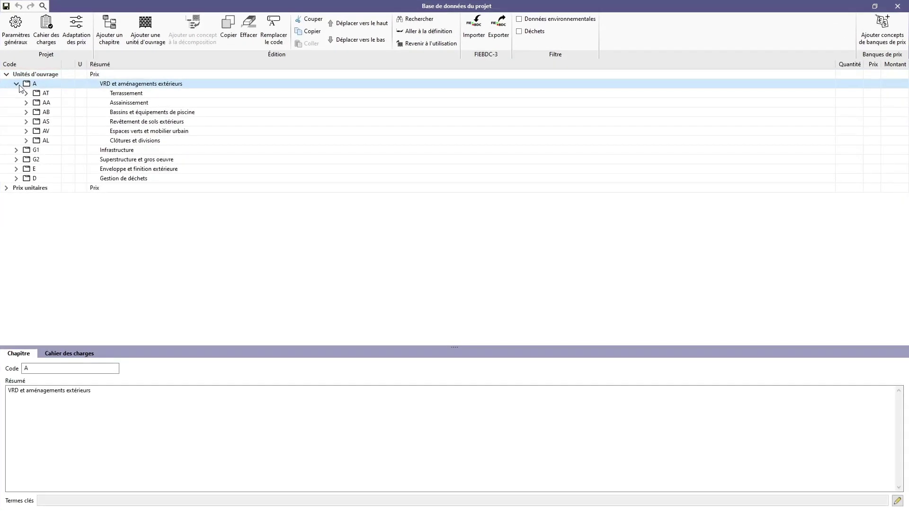
left_click(26, 93)
left_click(36, 102)
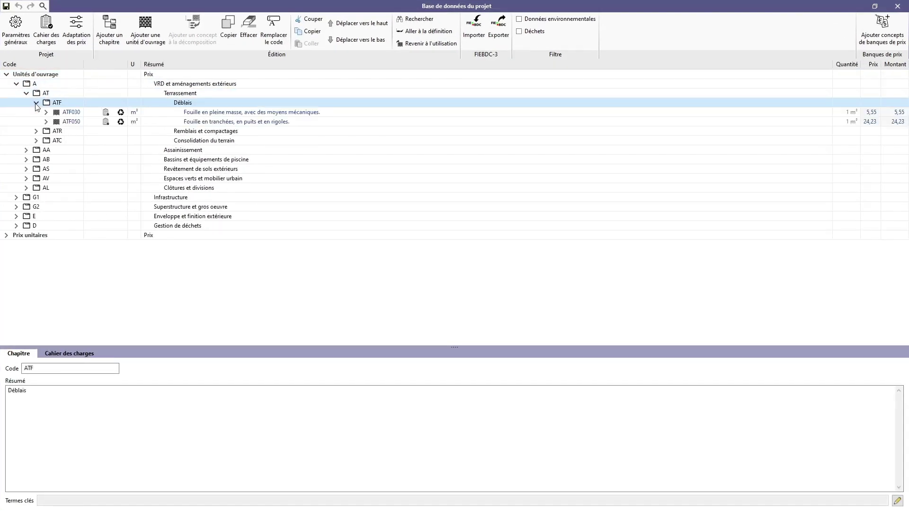
left_click(46, 113)
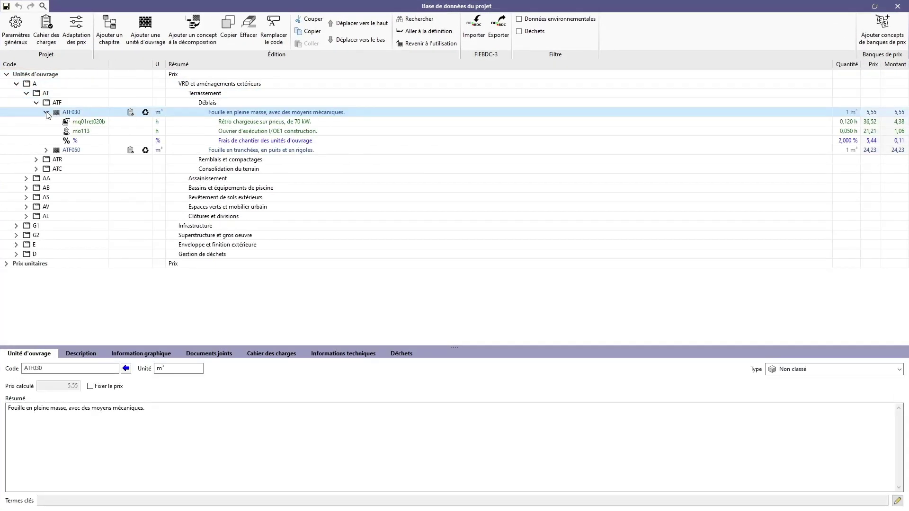
- Collapse the Terrassement branch, expand chapters G1, G2, E and D, and select the Unités d'ouvrage root
left_click(47, 113)
left_click(37, 104)
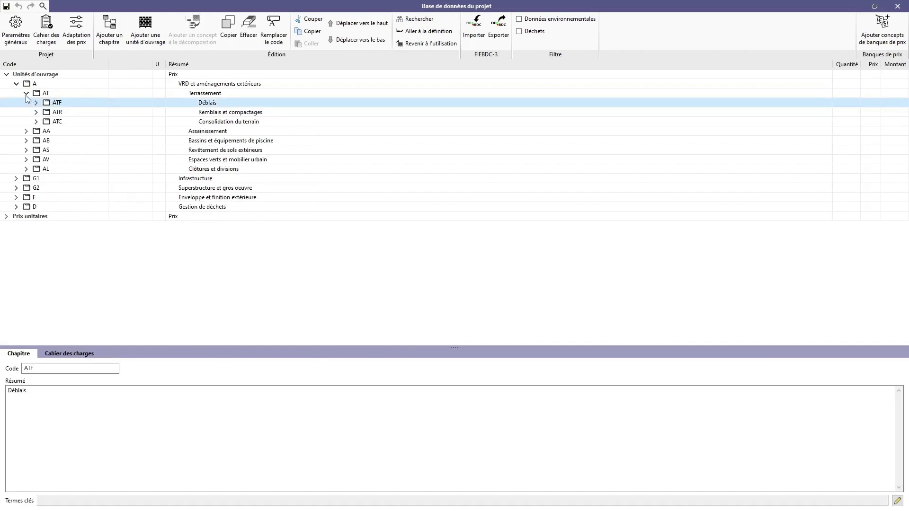
left_click(26, 94)
left_click(16, 150)
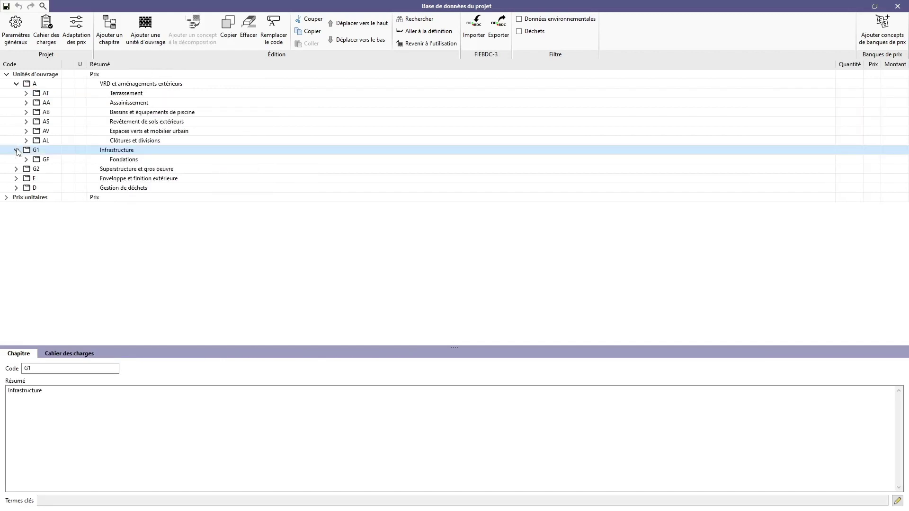
left_click(17, 169)
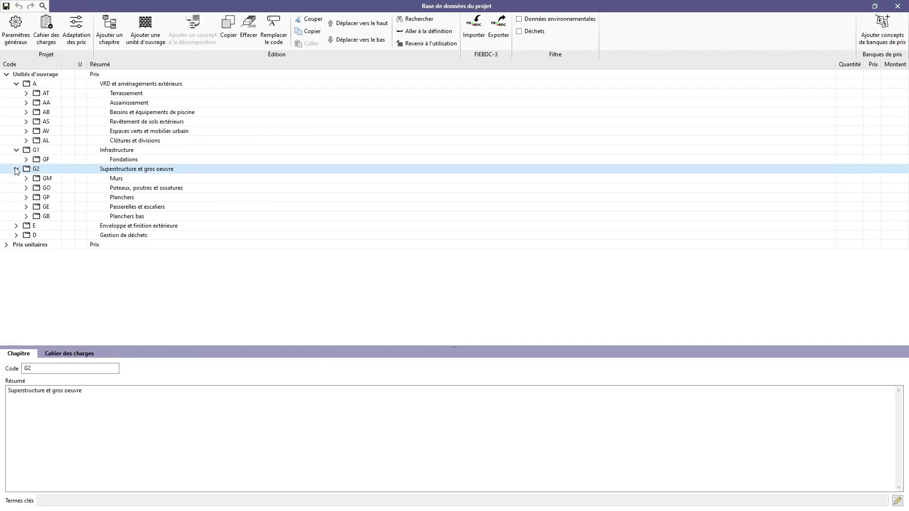
left_click(16, 226)
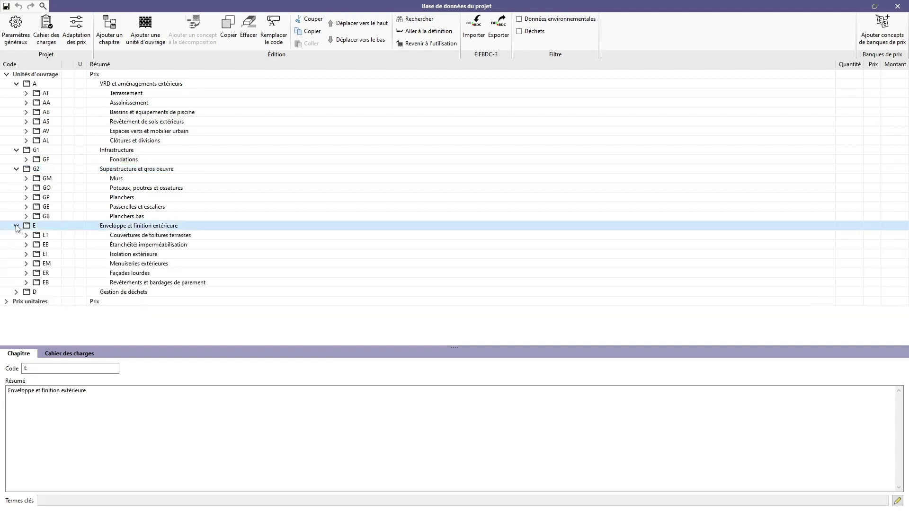
left_click(17, 292)
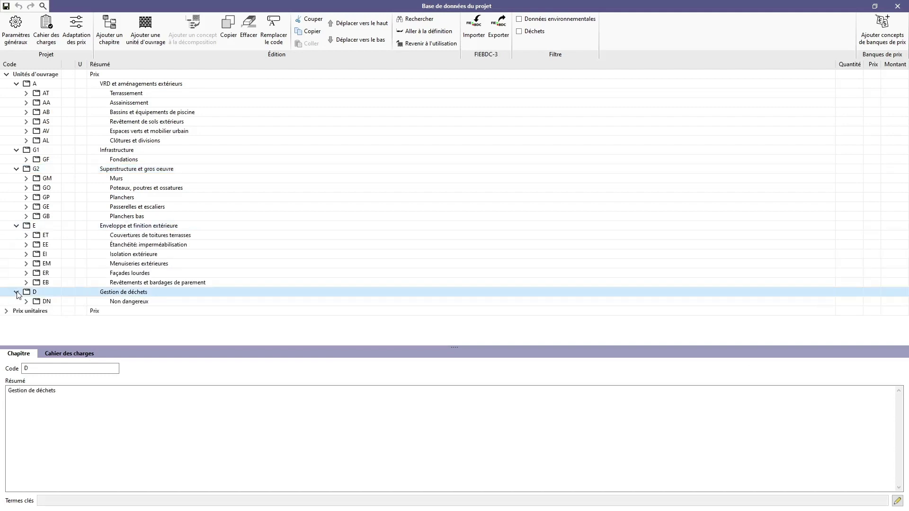
left_click(147, 75)
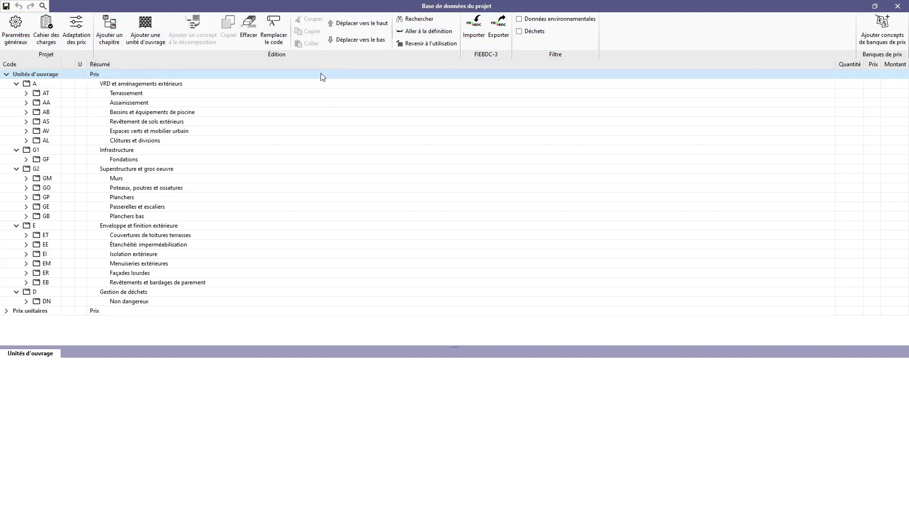
- Review the currency and decimal settings in the database's general parameters
left_click(15, 29)
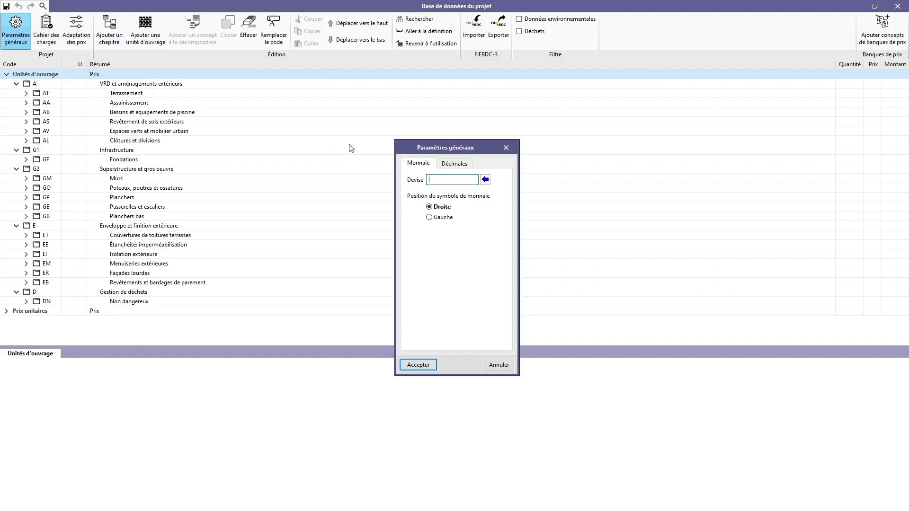
left_click(440, 166)
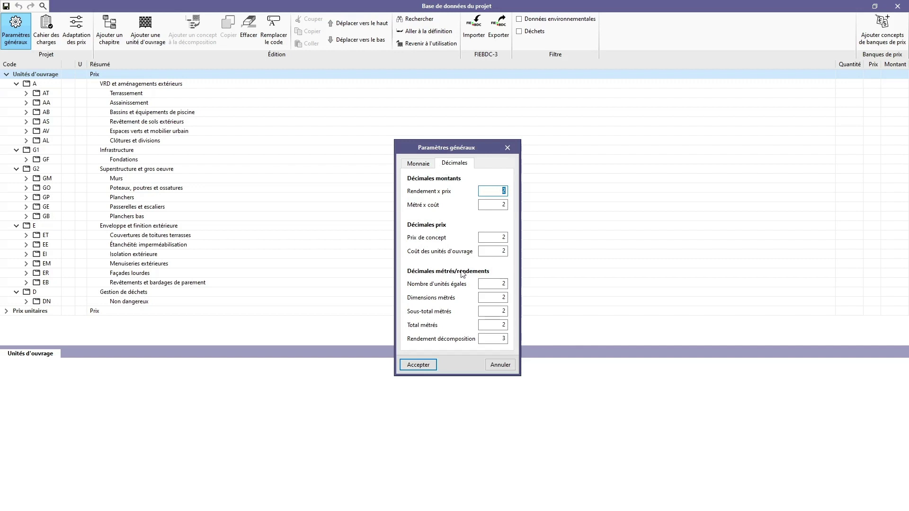
left_click(419, 365)
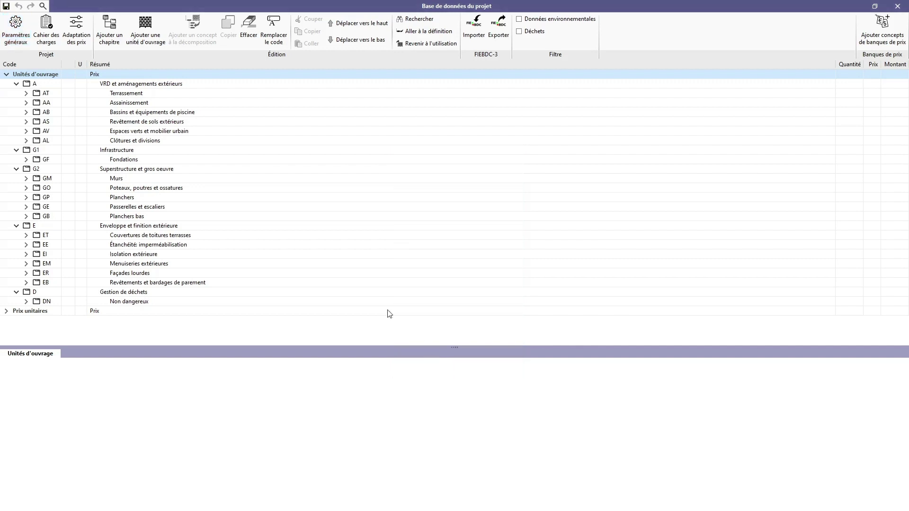
- Review the specification (Cahier des charges) section list, going through the entries from CT to CPC
left_click(59, 43)
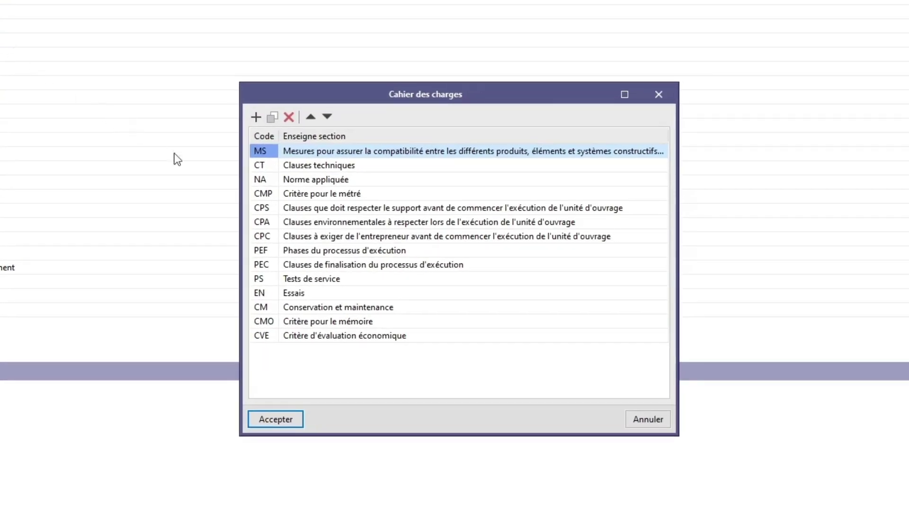
left_click(258, 166)
left_click(253, 182)
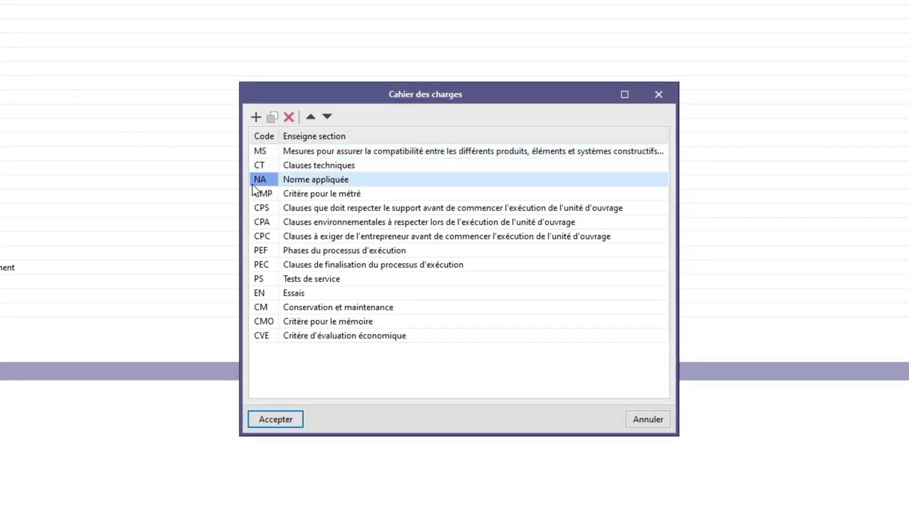
left_click(254, 196)
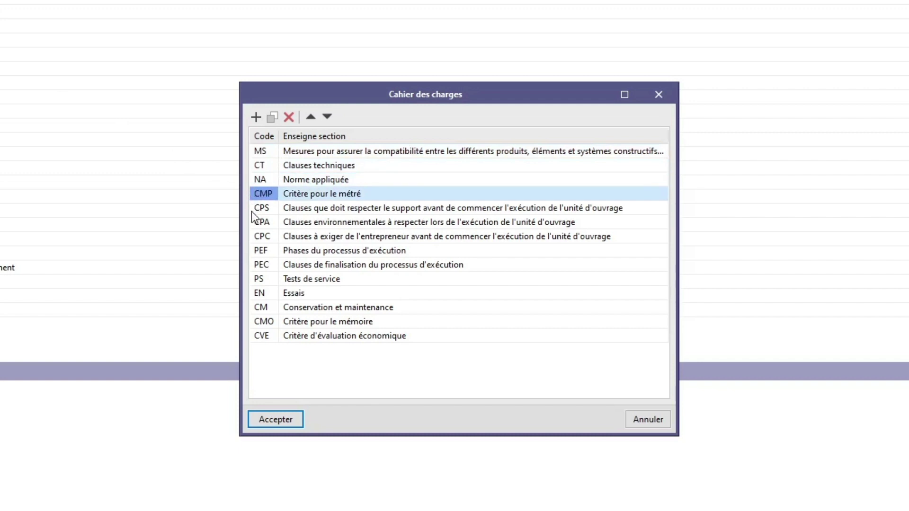
left_click(252, 209)
left_click(254, 225)
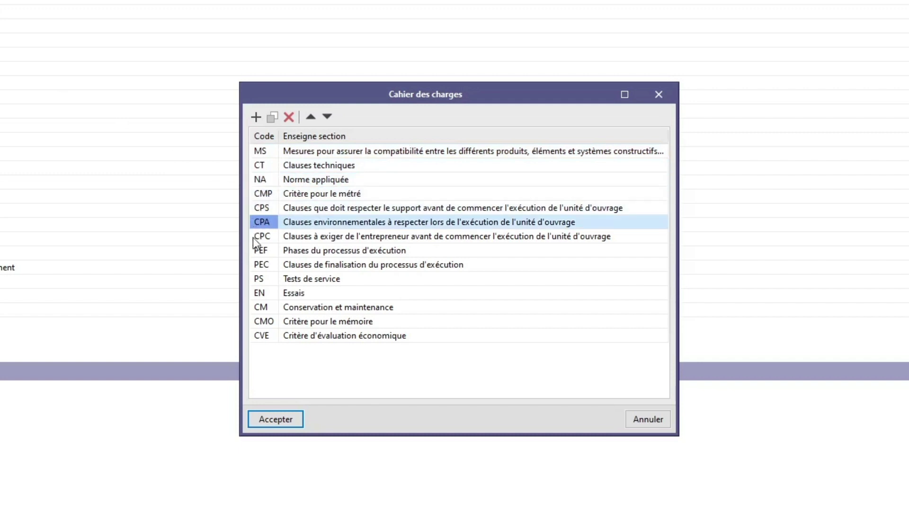
left_click(254, 239)
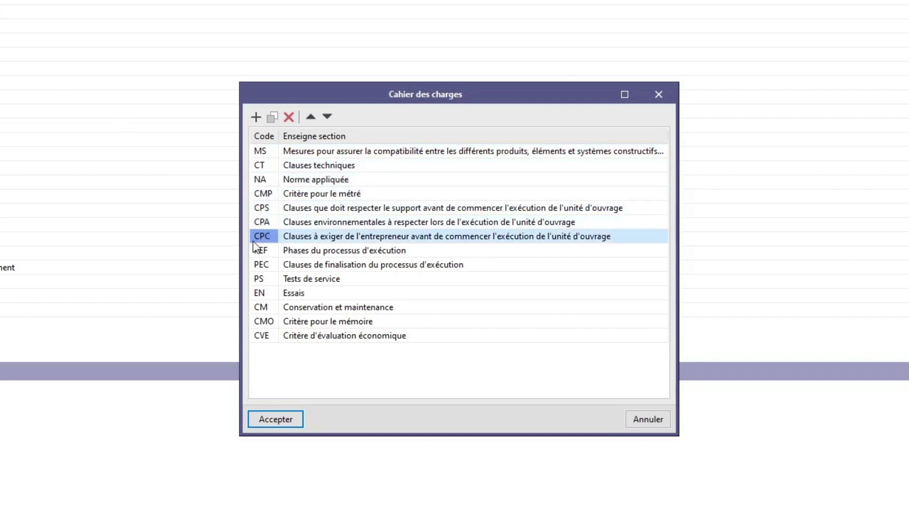
left_click(297, 419)
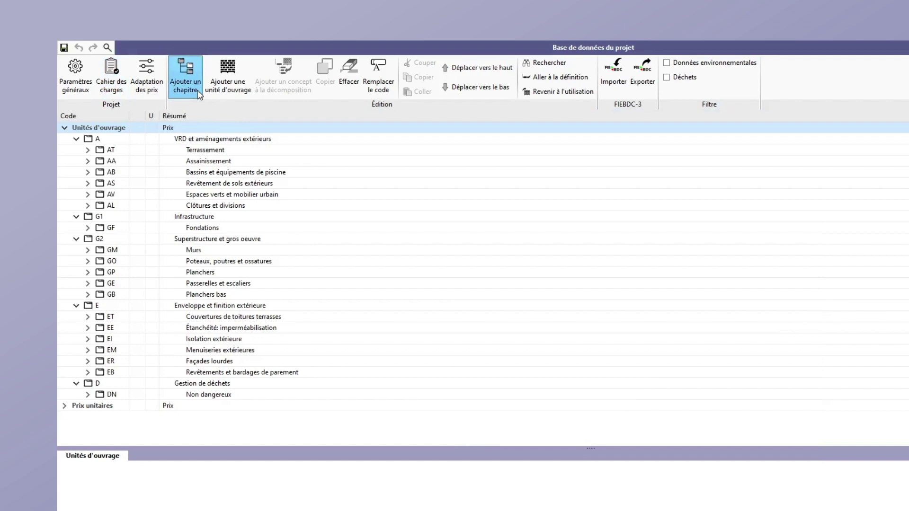
- Start a new chapter under Unités d'ouvrage with code T and the summary "Équipements techniques"
left_click(300, 157)
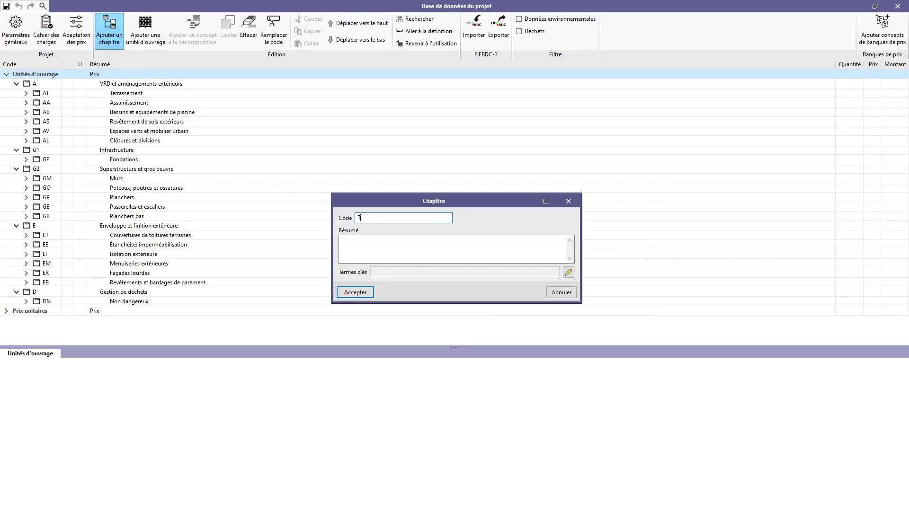
left_click(373, 242)
type("É")
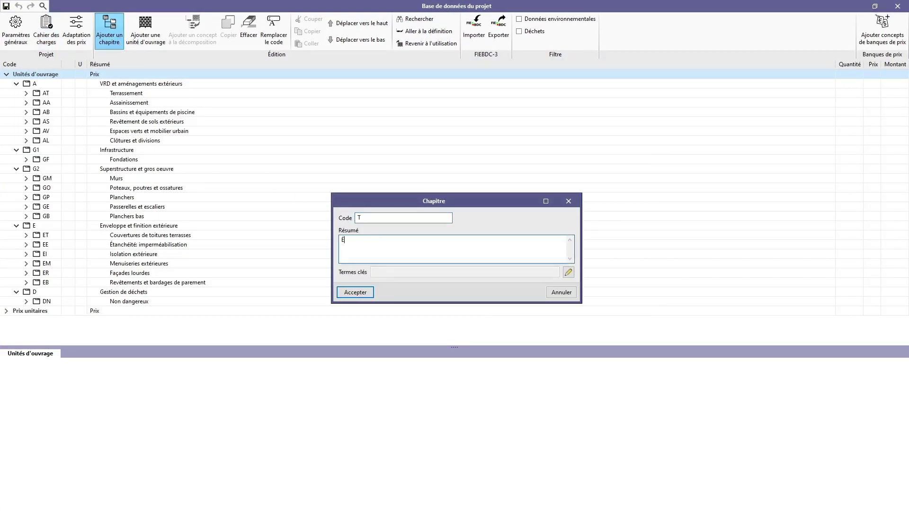
type("quipements techniques")
- Add the key term "Clé1" to the new chapter and confirm the chapter's creation
left_click(568, 272)
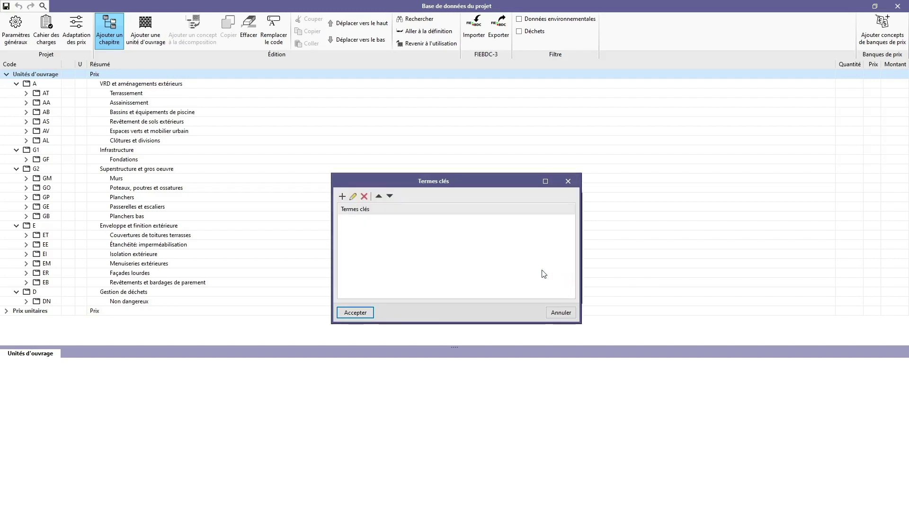
left_click(346, 198)
type("Clé")
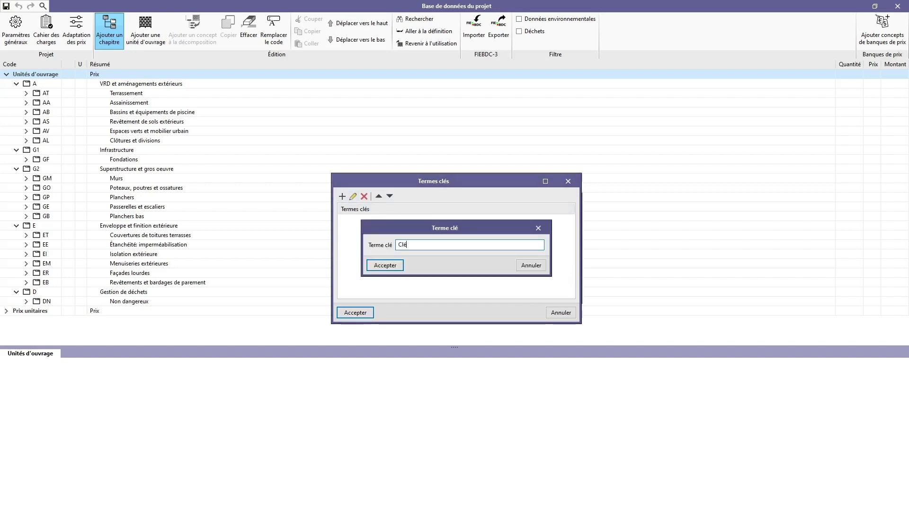
type("1")
left_click(375, 266)
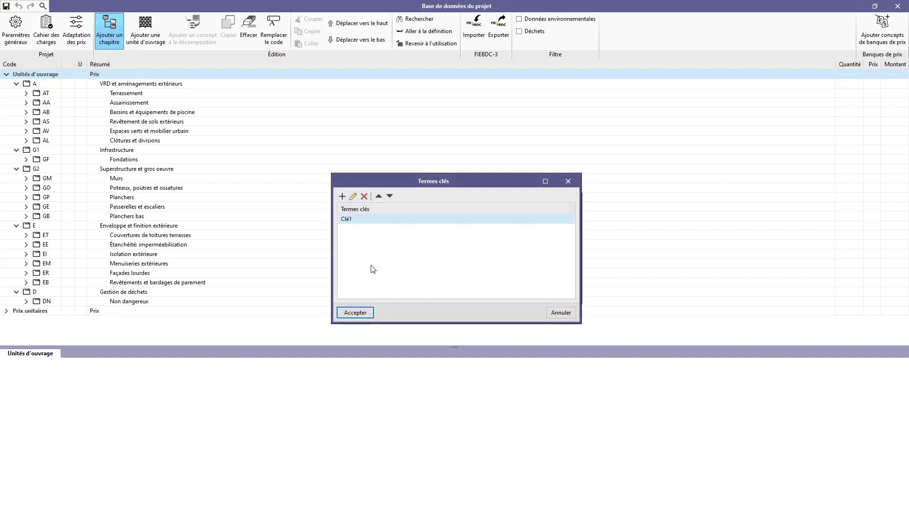
left_click(355, 313)
left_click(372, 299)
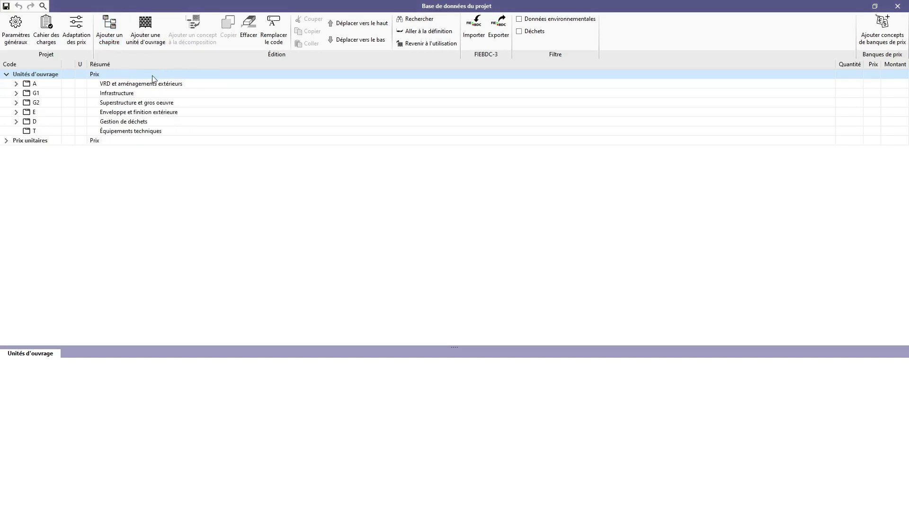
- Examine the Équipements techniques chapter's general data and its specification sections from CT to CPS
left_click(46, 132)
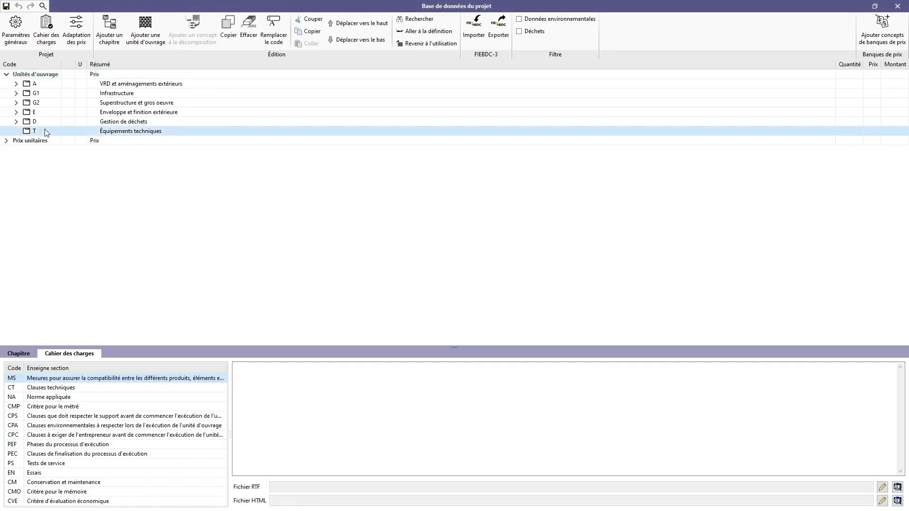
left_click(7, 355)
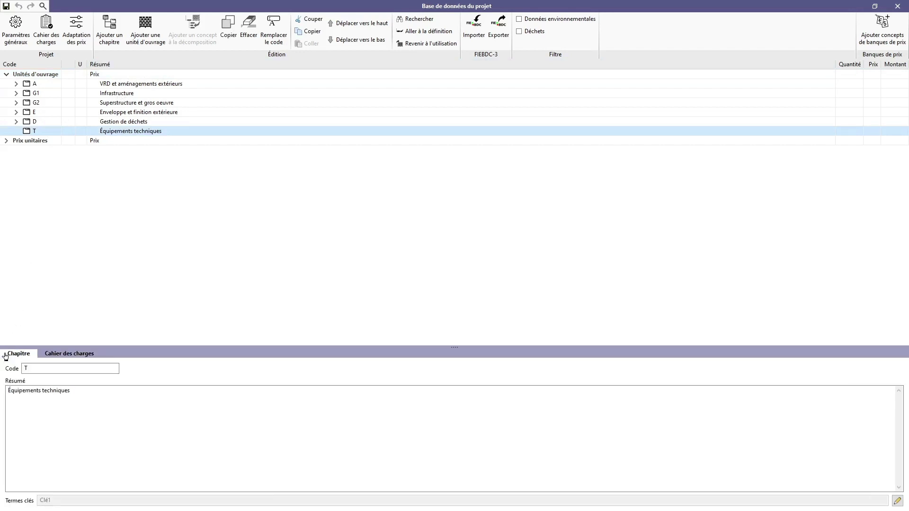
left_click(43, 357)
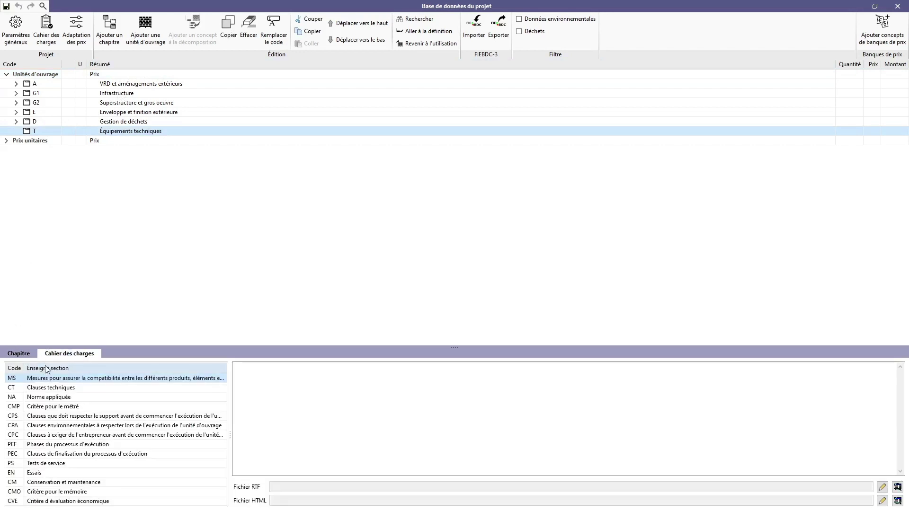
left_click(50, 388)
left_click(49, 394)
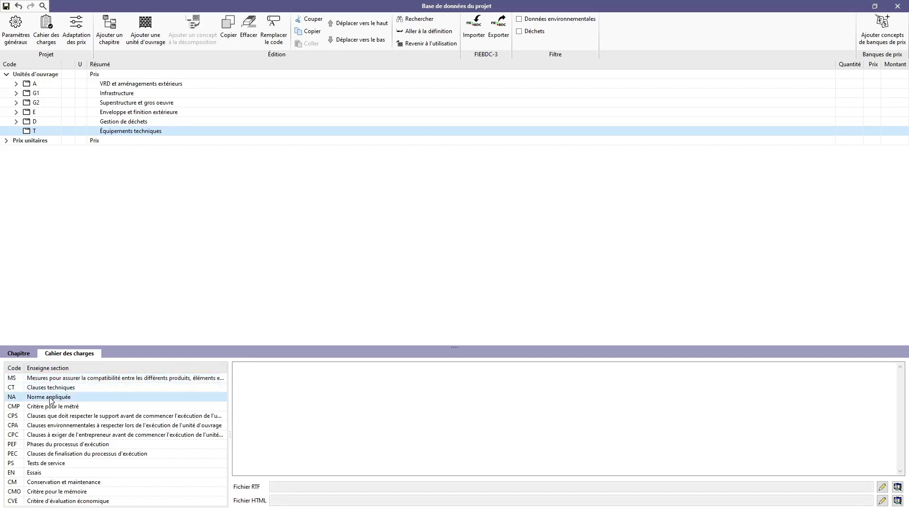
left_click(54, 407)
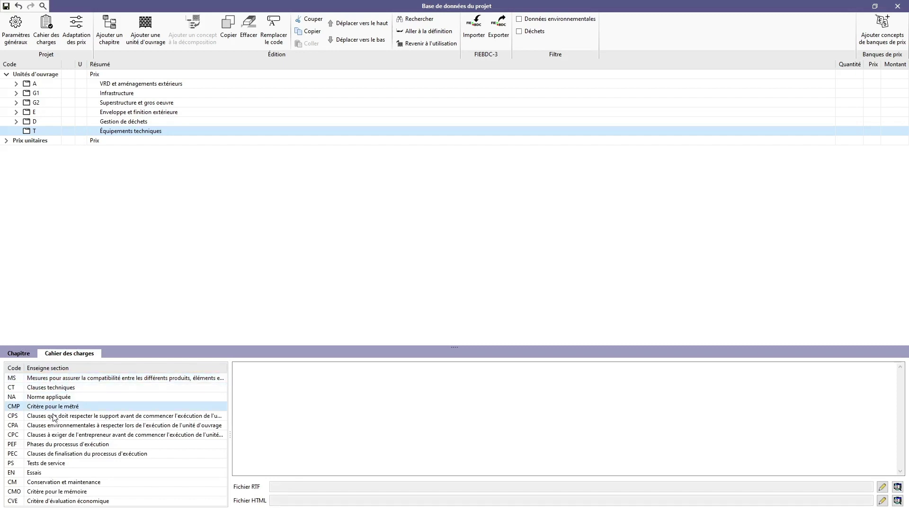
left_click(55, 417)
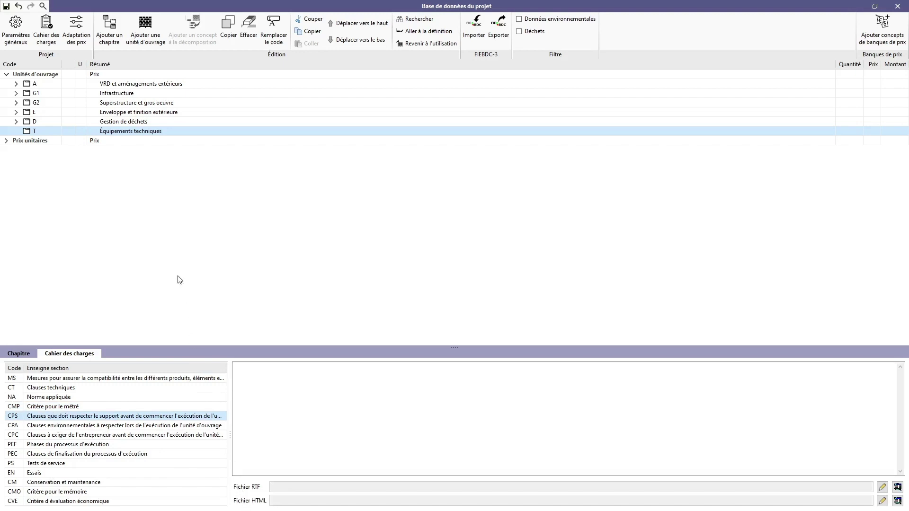
- Start a new chapter under Unités d'ouvrage with code F and the summary "Aménage. et finitions"
left_click(136, 76)
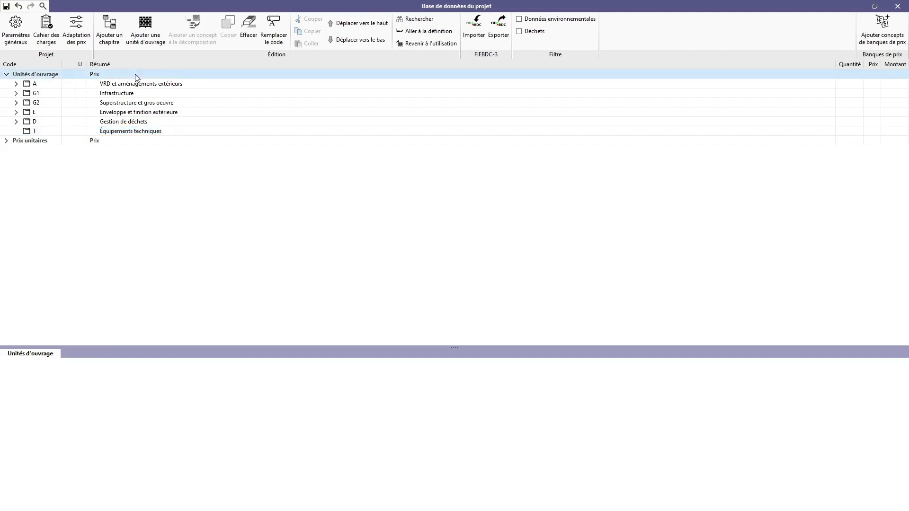
left_click(119, 40)
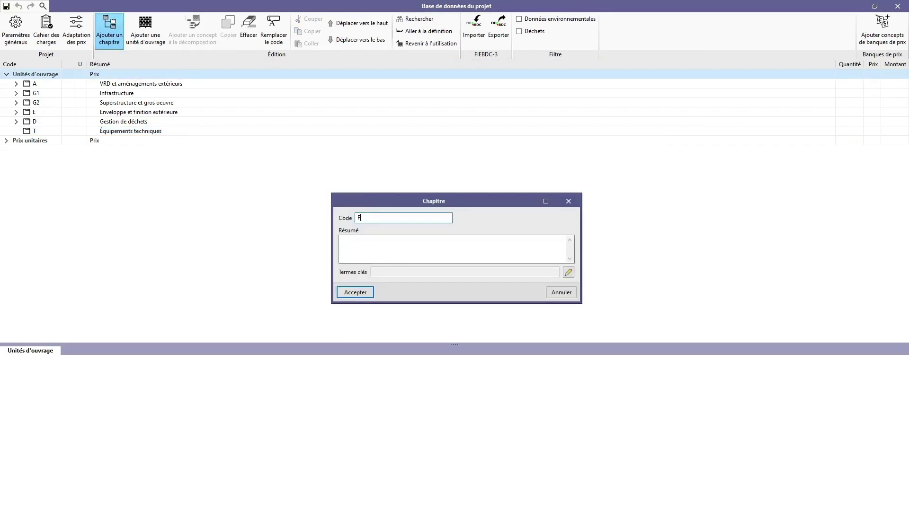
left_click(366, 251)
type("Amén")
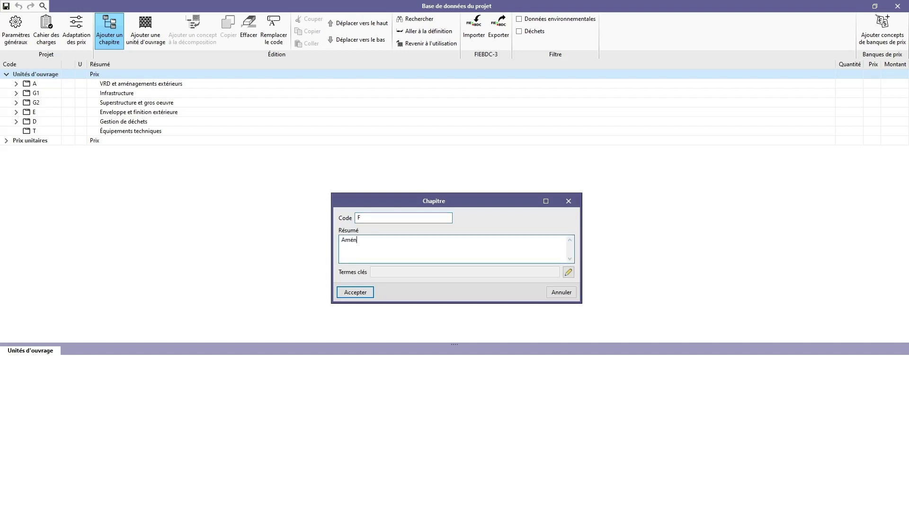
type("age. et finitions")
- Add the key term "Clé2" to chapter F and confirm the chapter's creation
left_click(568, 273)
left_click(307, 196)
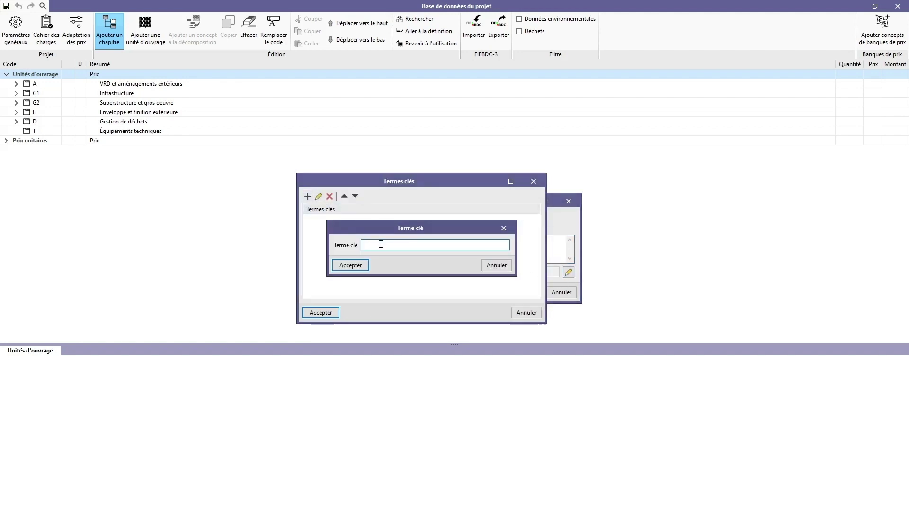
type("Clé2")
left_click(359, 266)
left_click(333, 313)
left_click(348, 292)
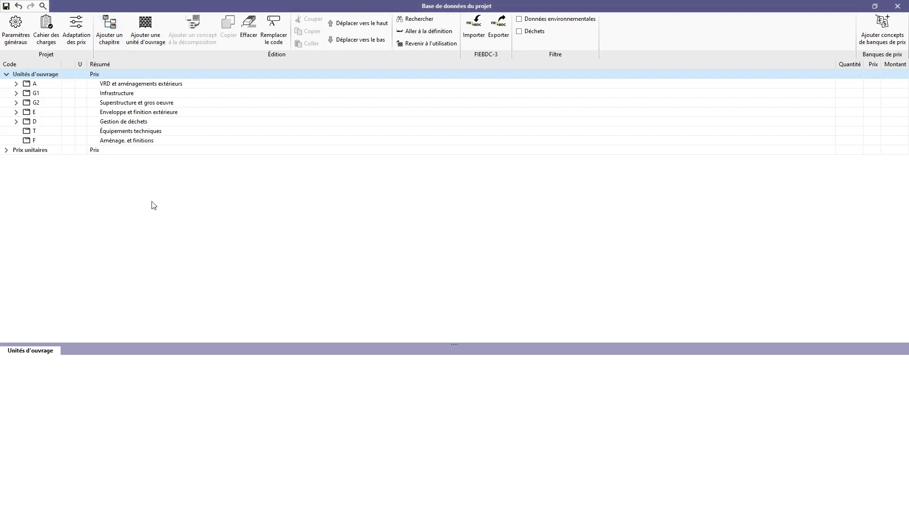
- Start a subchapter inside chapter F with code FCR and the summary "Maçonneries à revêtir"
left_click(55, 140)
left_click(121, 42)
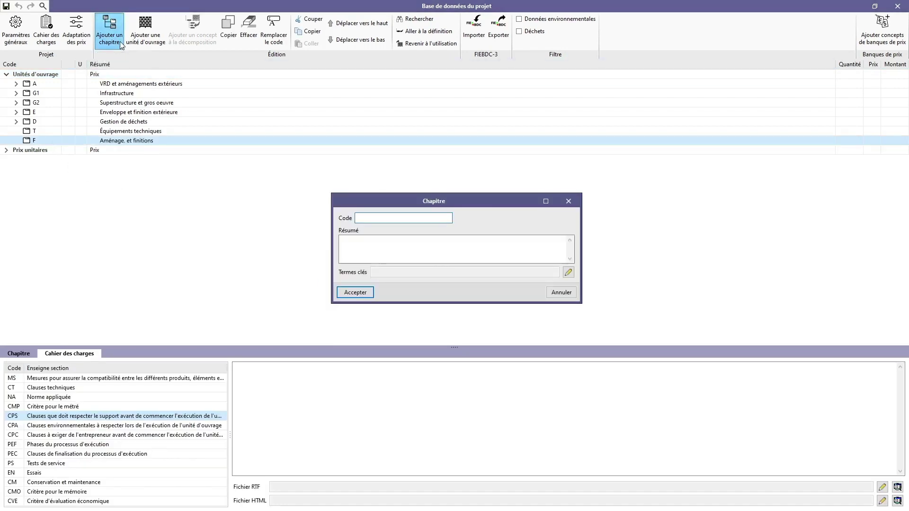
type("FCR")
left_click(355, 254)
type("Maçonneries à re")
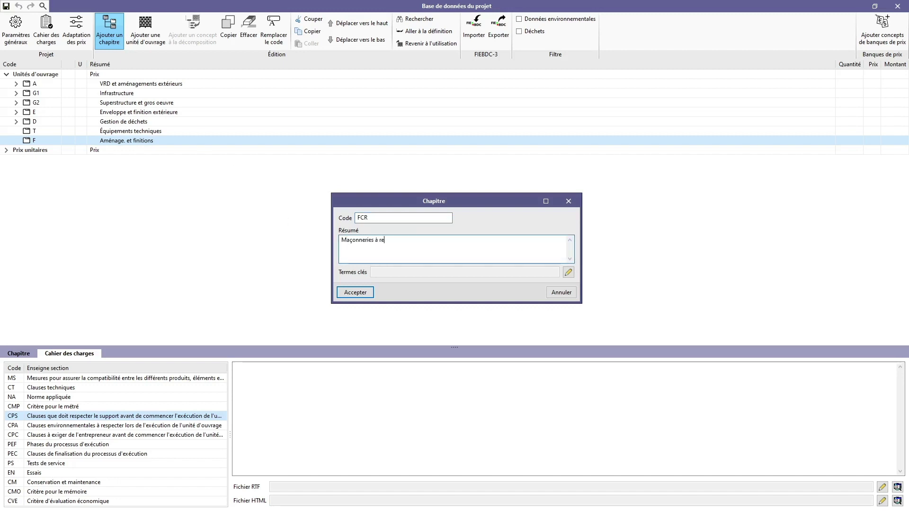
type("vêtir")
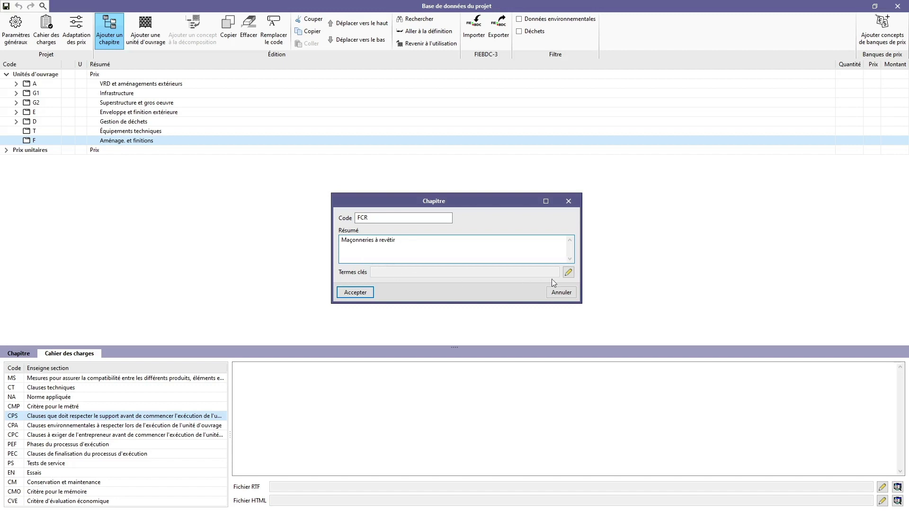
- Add the key term "Clé2" to subchapter FCR and confirm the subchapter's creation
left_click(568, 273)
left_click(343, 197)
type("C")
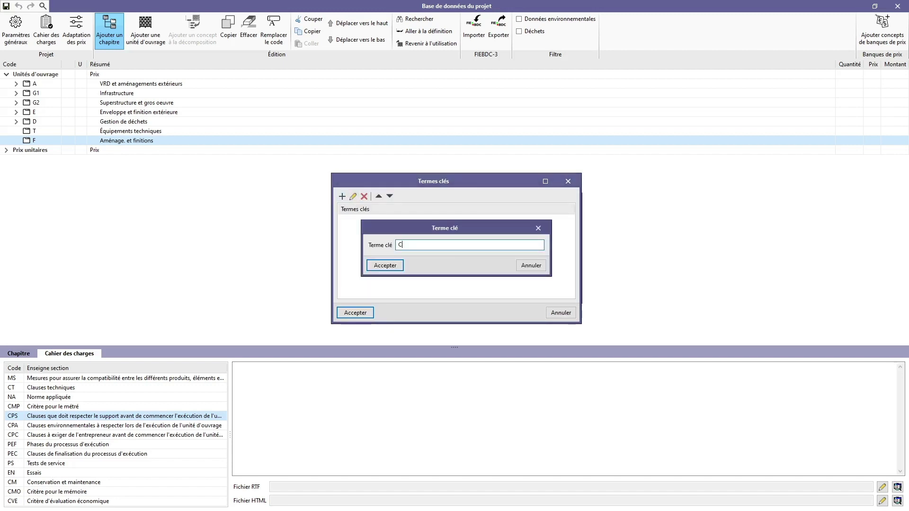
type("lé2")
left_click(379, 266)
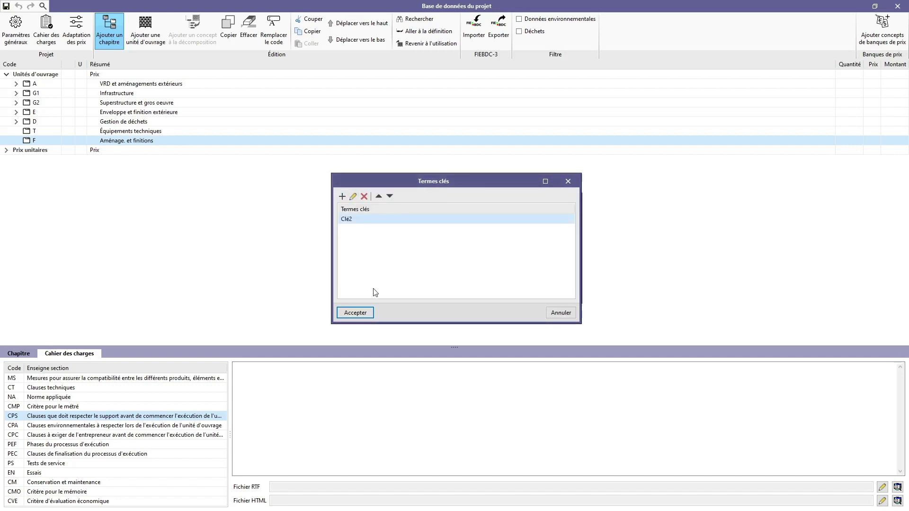
left_click(365, 312)
left_click(355, 292)
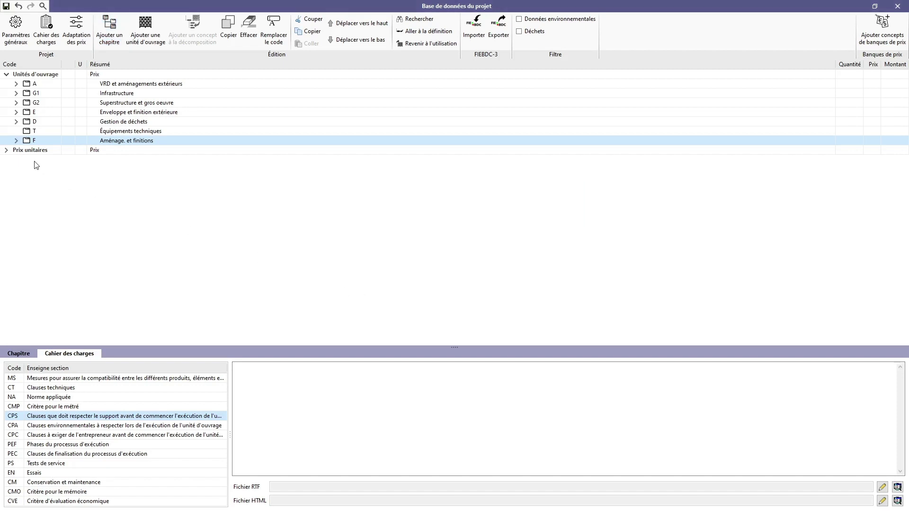
- Start a new unité d'ouvrage inside subchapter FCR with code FCR010, unit m² and price 36.73
left_click(16, 141)
left_click(43, 151)
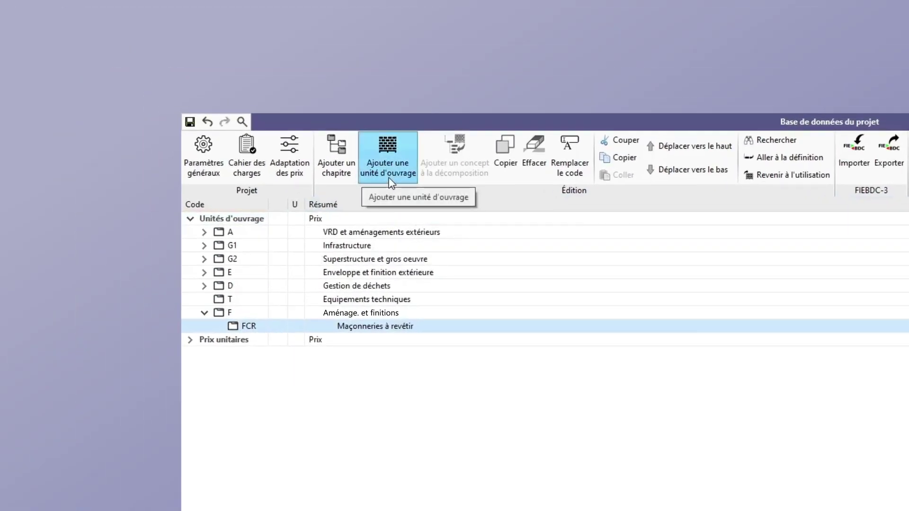
left_click(389, 180)
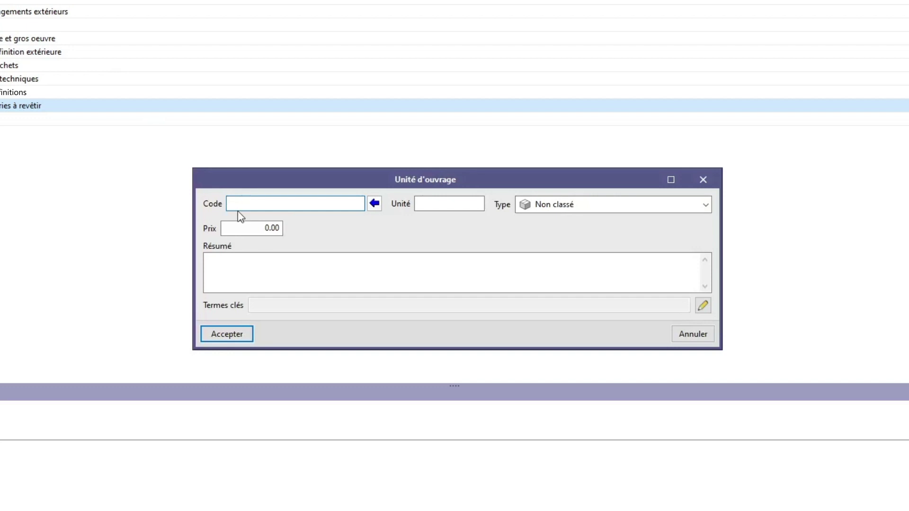
type("FCR010")
left_click(419, 204)
type("m²")
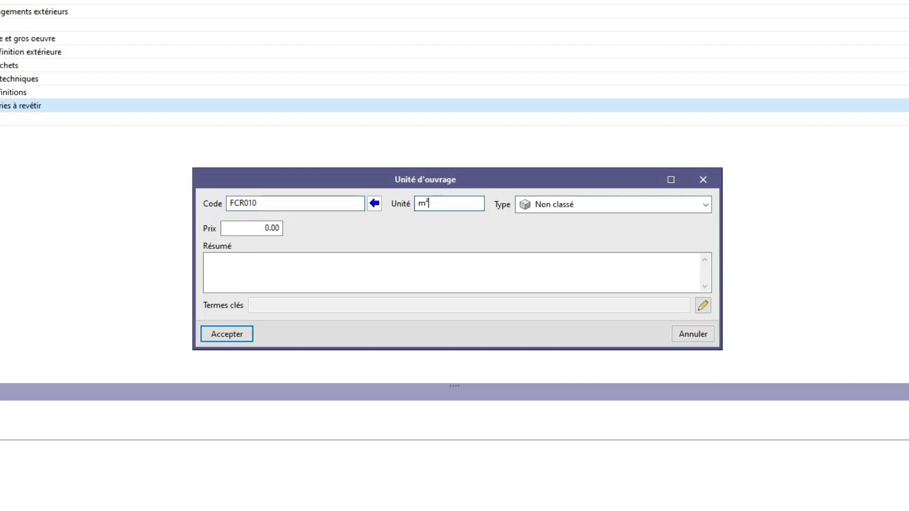
left_click(277, 228)
type("36")
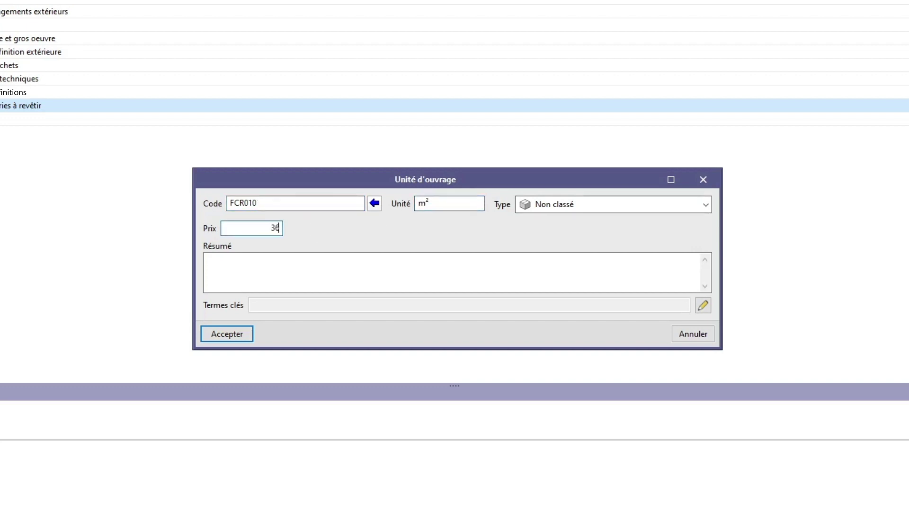
type(".73")
- Give the unité d'ouvrage the summary "Paroi intérieure", keep its type as Non classé, and confirm its creation
left_click(306, 262)
type("Paroi ")
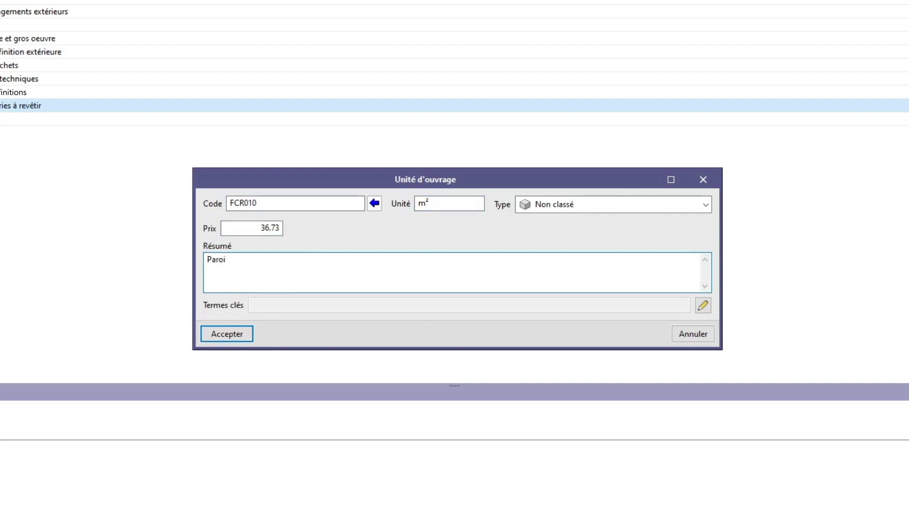
type("intérieure")
left_click(705, 207)
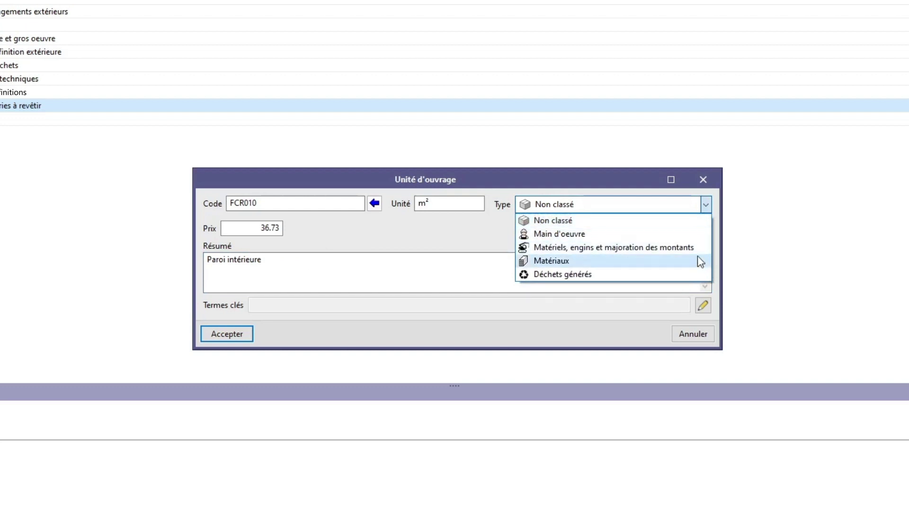
left_click(661, 226)
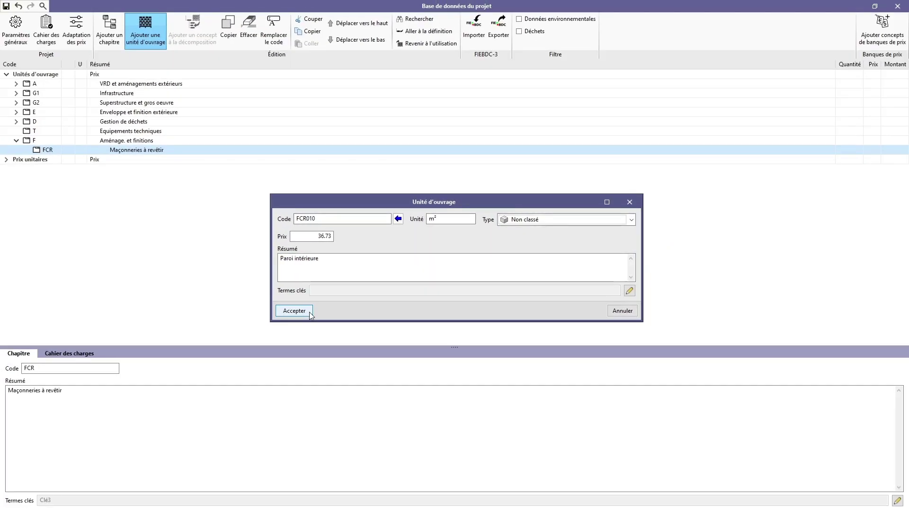
left_click(247, 334)
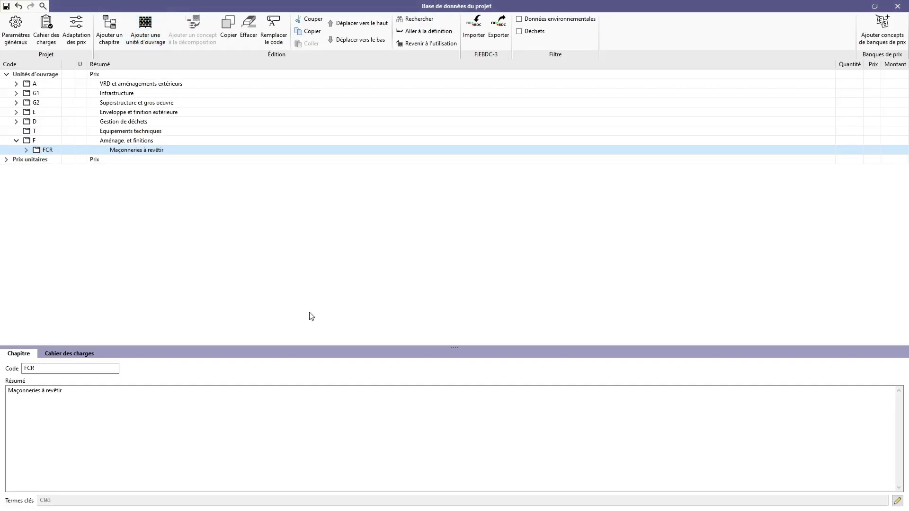
- Examine the Paroi intérieure unit's general data, description, graphic information, attached documents and specification sections
left_click(26, 149)
left_click(50, 162)
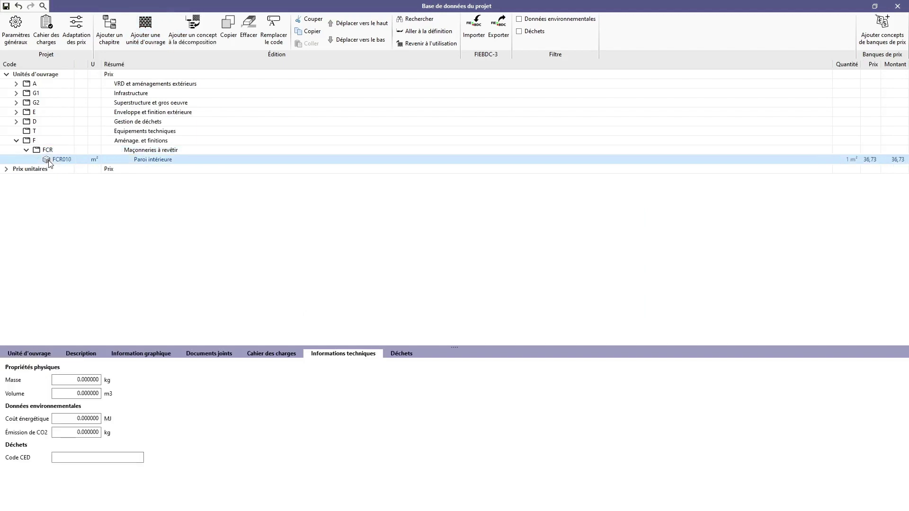
left_click(51, 355)
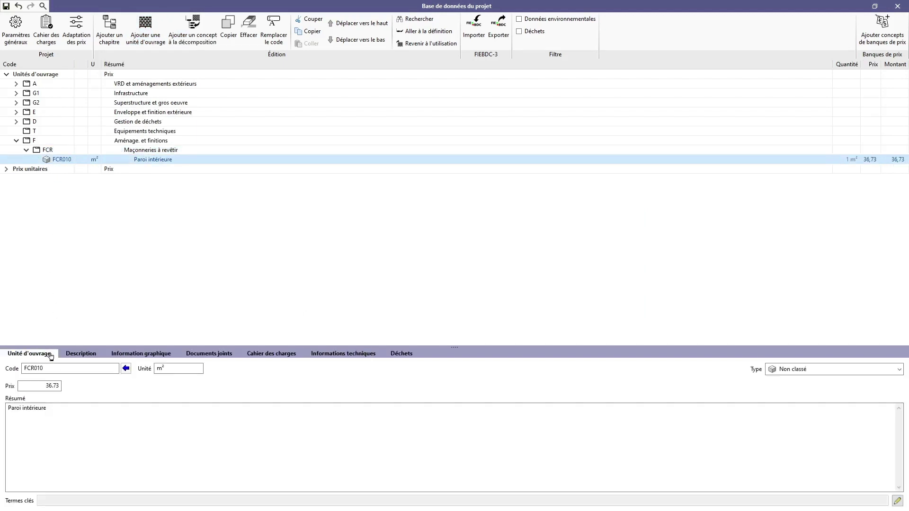
left_click(97, 355)
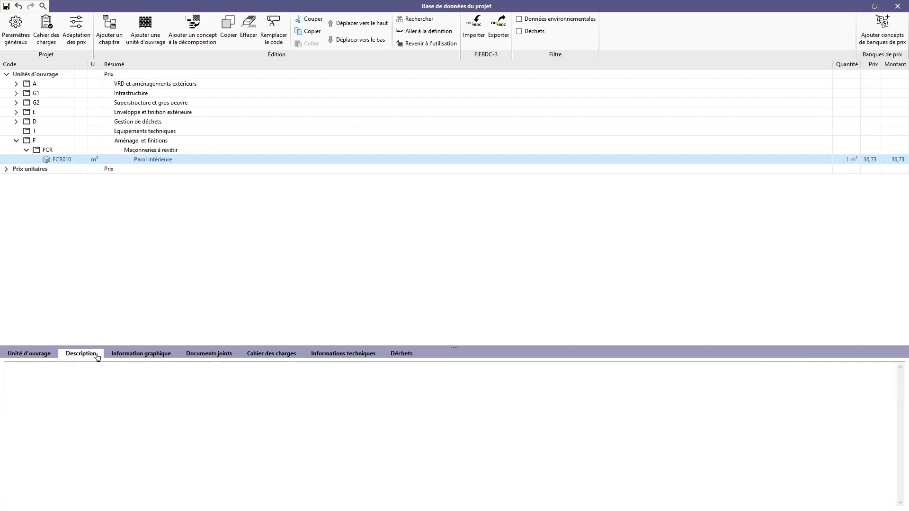
left_click(171, 357)
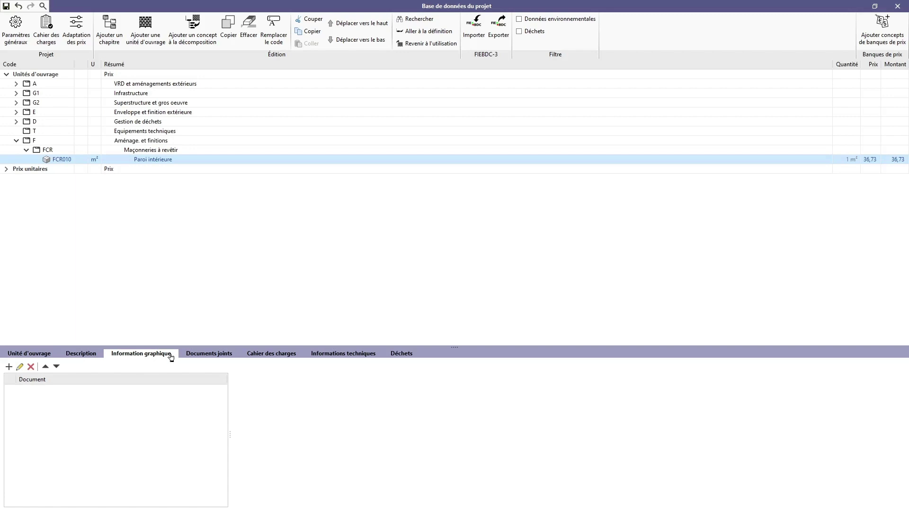
left_click(231, 359)
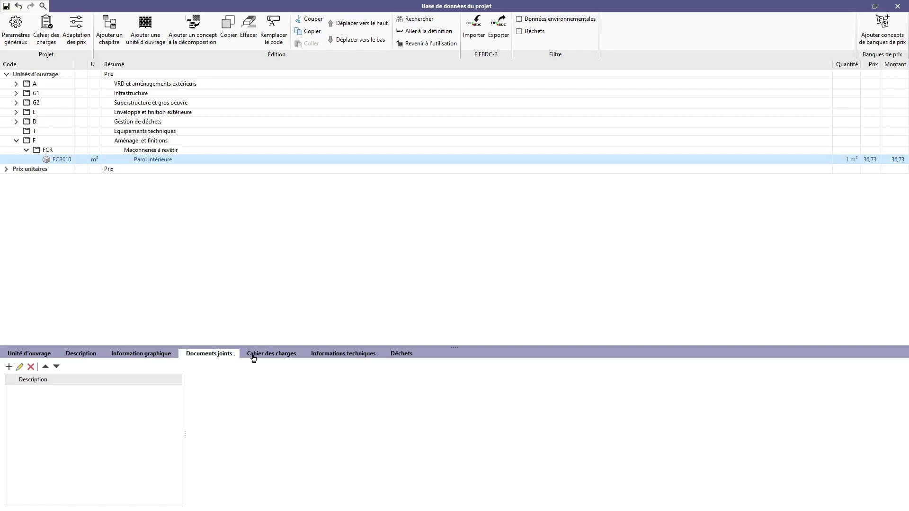
left_click(295, 356)
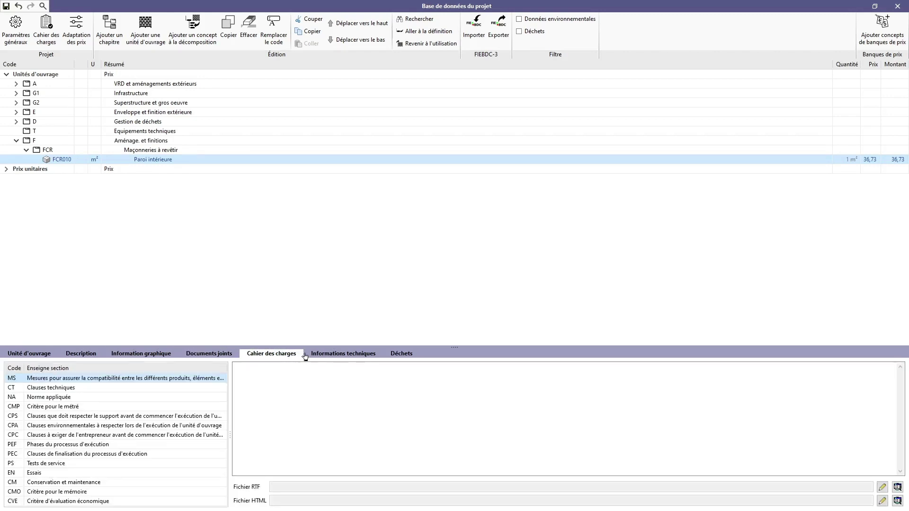
- Review the Paroi intérieure unit's technical information and waste data, and display the Déchets and Données environnementales columns in the price list
left_click(375, 358)
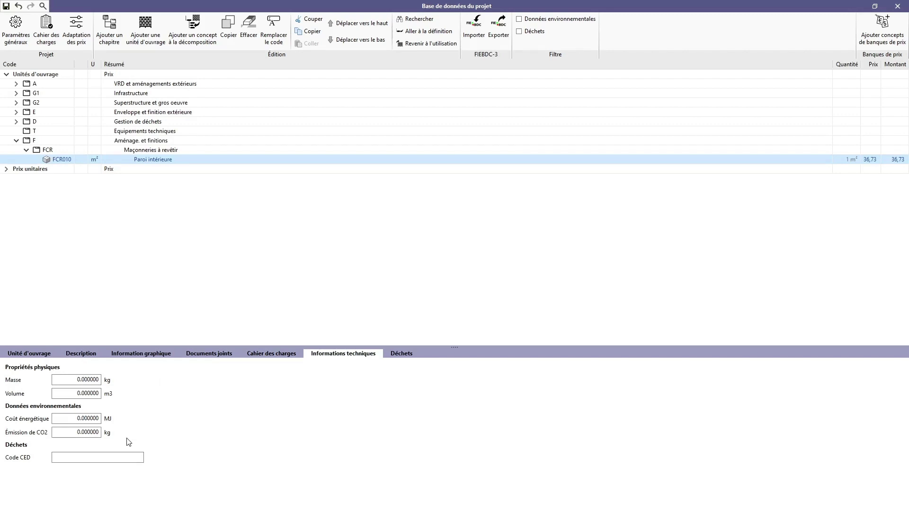
left_click(128, 457)
left_click(402, 354)
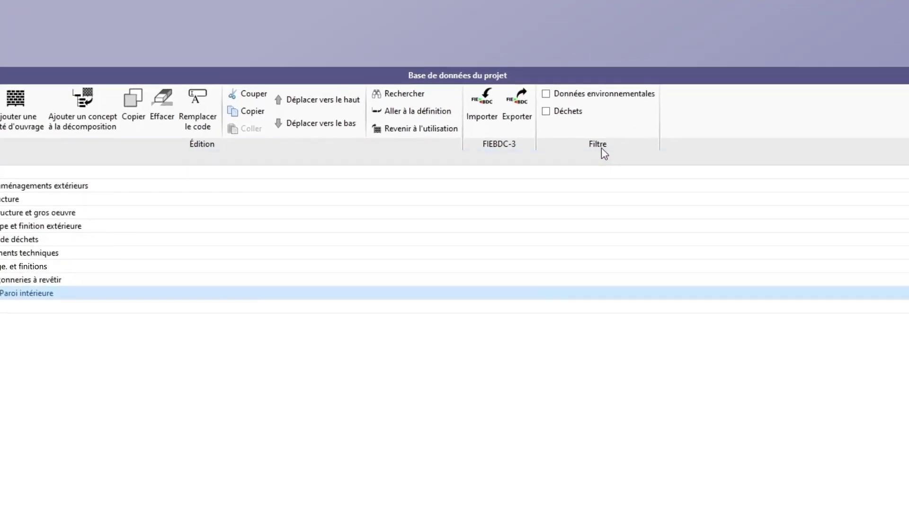
left_click(549, 112)
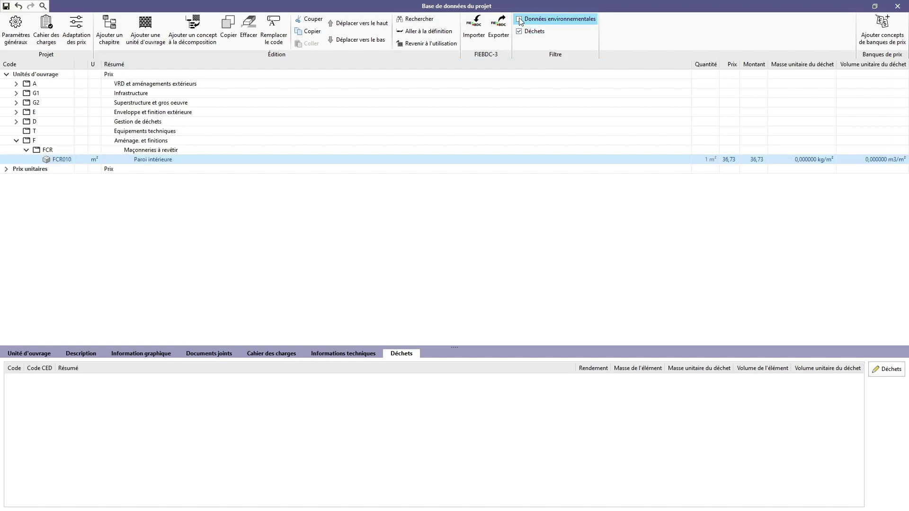
left_click(519, 20)
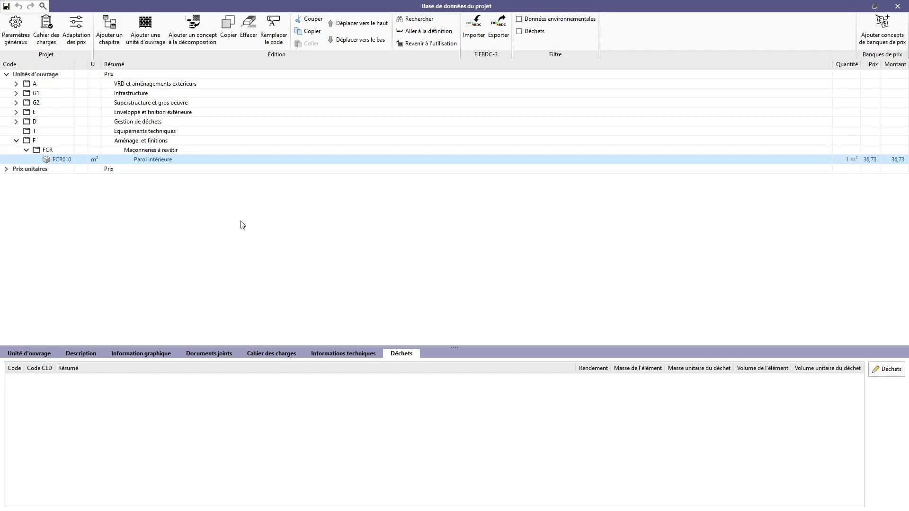
- Start a new unit price under Prix unitaires with type Matériaux and code mt09
left_click(64, 170)
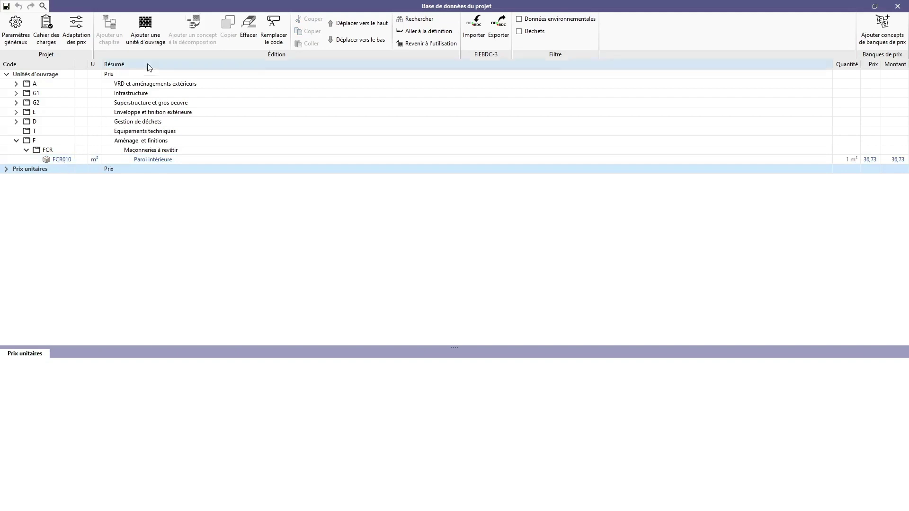
left_click(161, 44)
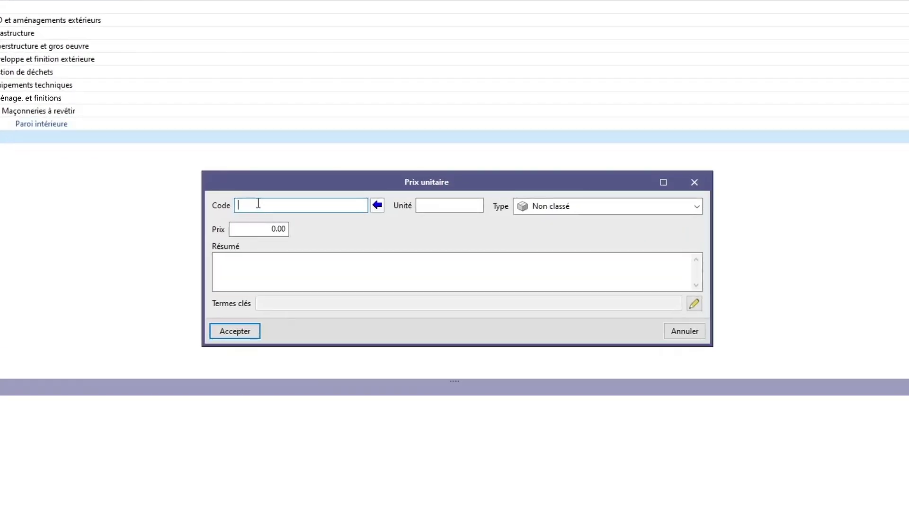
left_click(612, 209)
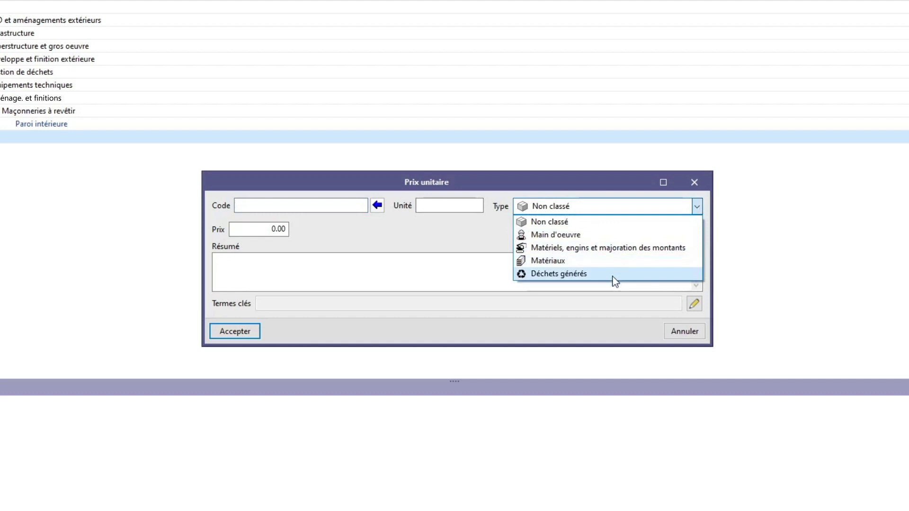
left_click(614, 261)
left_click(326, 206)
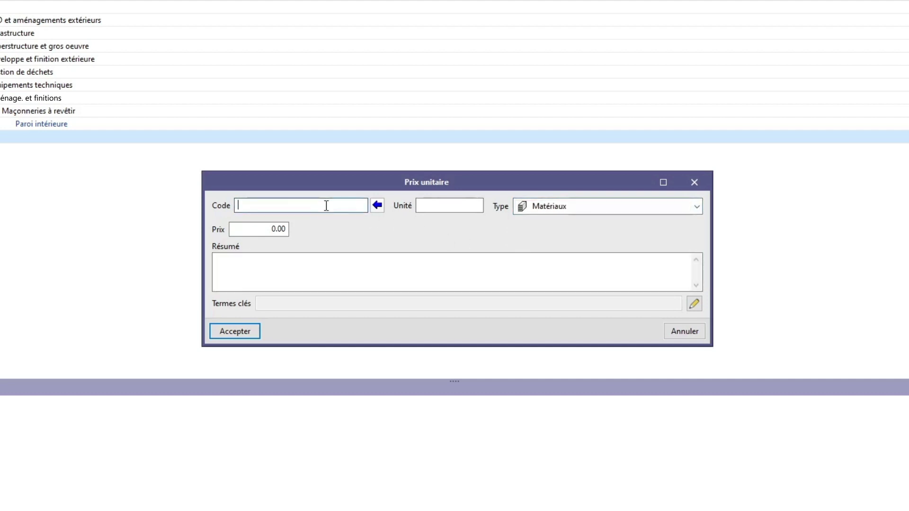
type("mt09")
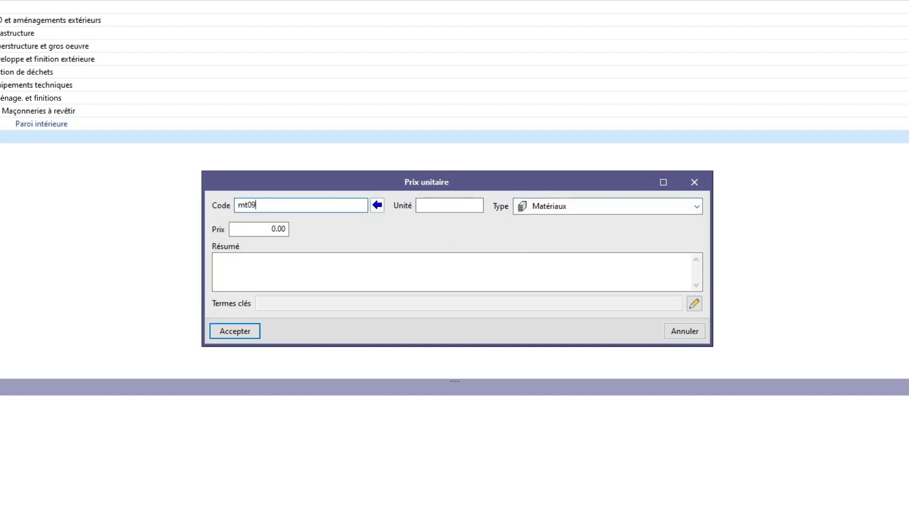
- Give the new unit price the unit kg, the price 0.38 and the summary "Plâtre pour cloisonner"
left_click(432, 203)
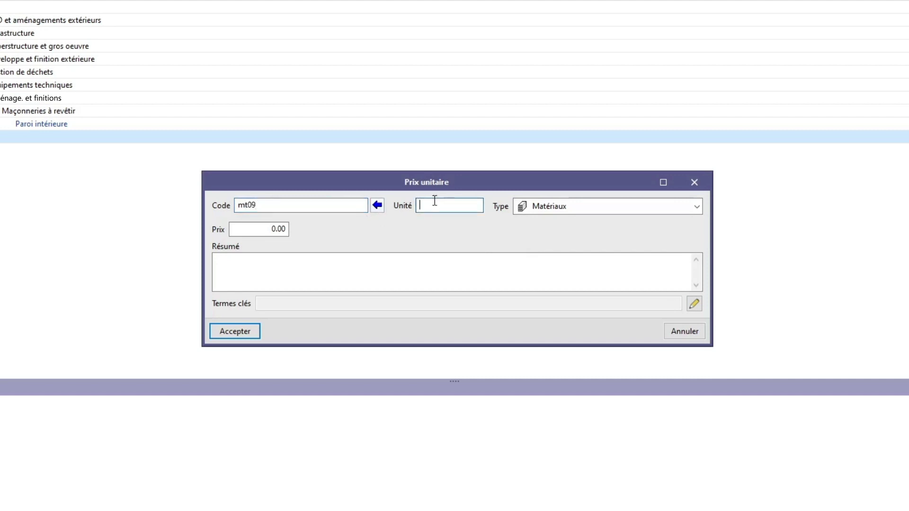
type("kg")
key("Tab")
type("0.38")
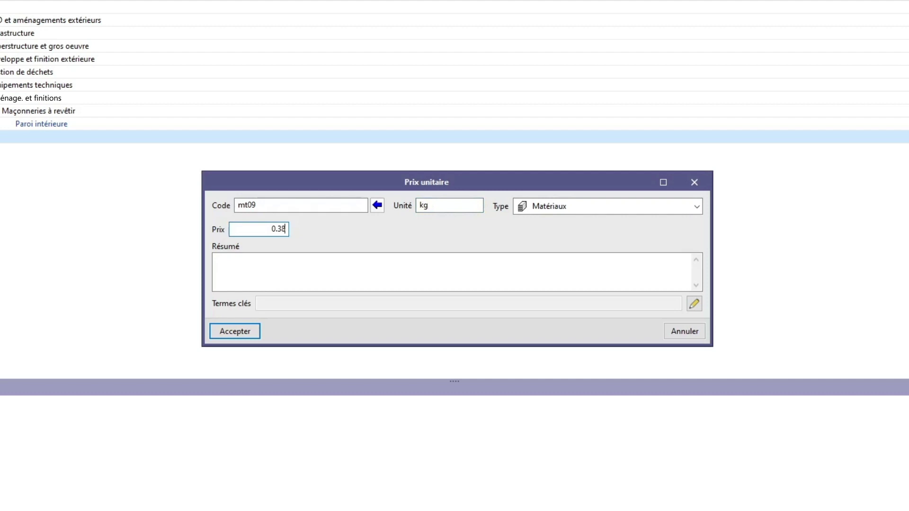
left_click(291, 261)
type("Plâtre pour ")
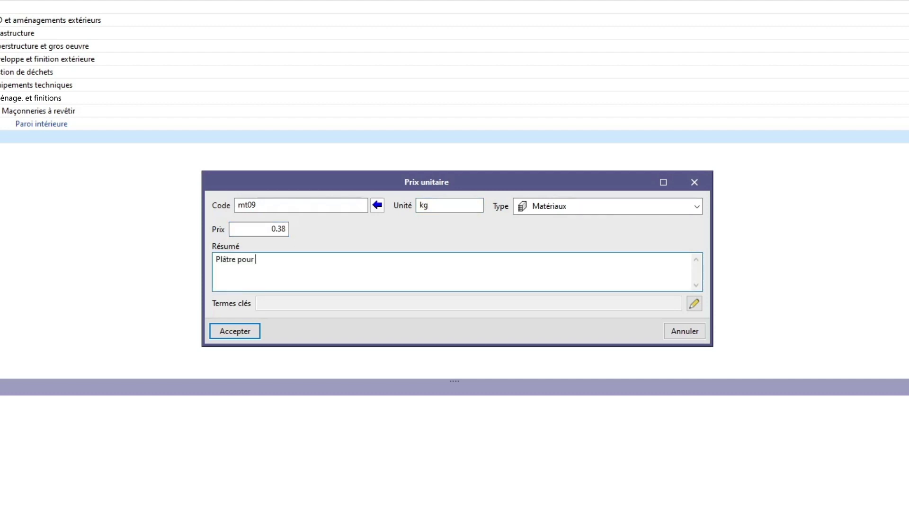
type("cloisonner")
- Add the key term Clé4 to the unit price and confirm its creation
left_click(696, 306)
left_click(222, 177)
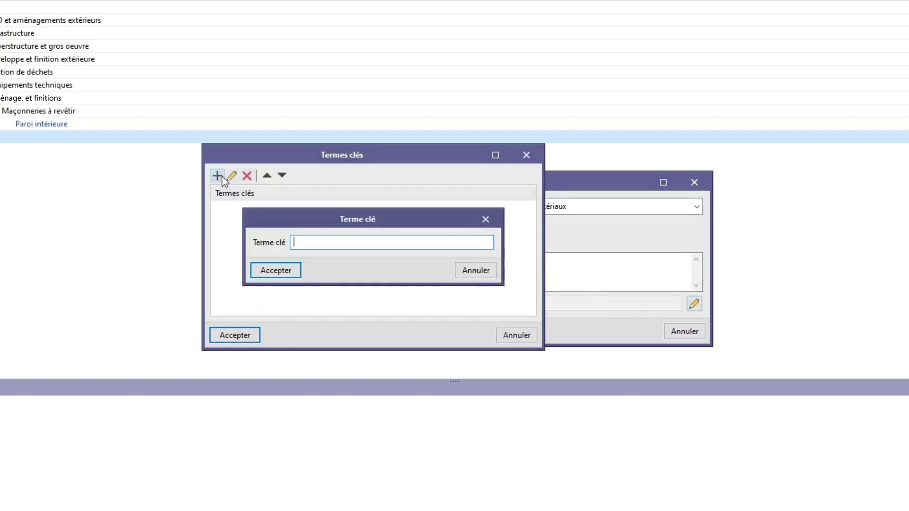
type("Clé4")
left_click(284, 271)
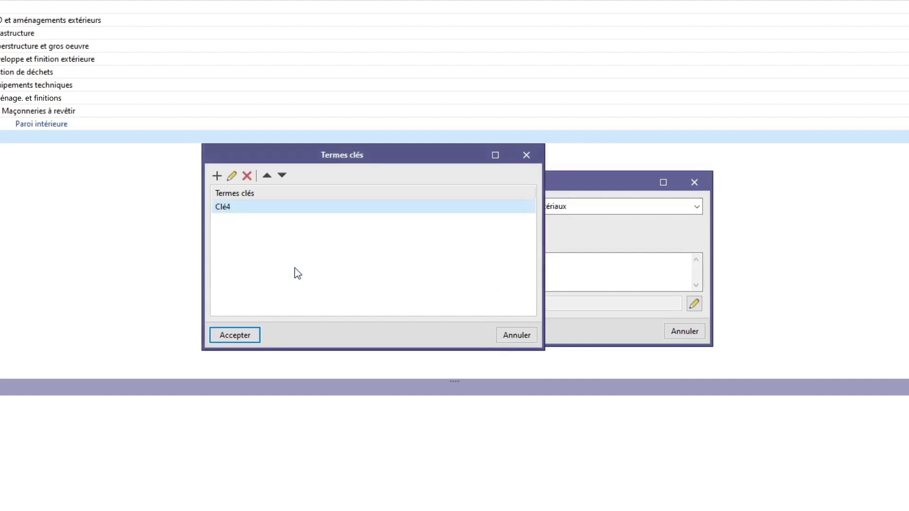
left_click(245, 334)
left_click(170, 331)
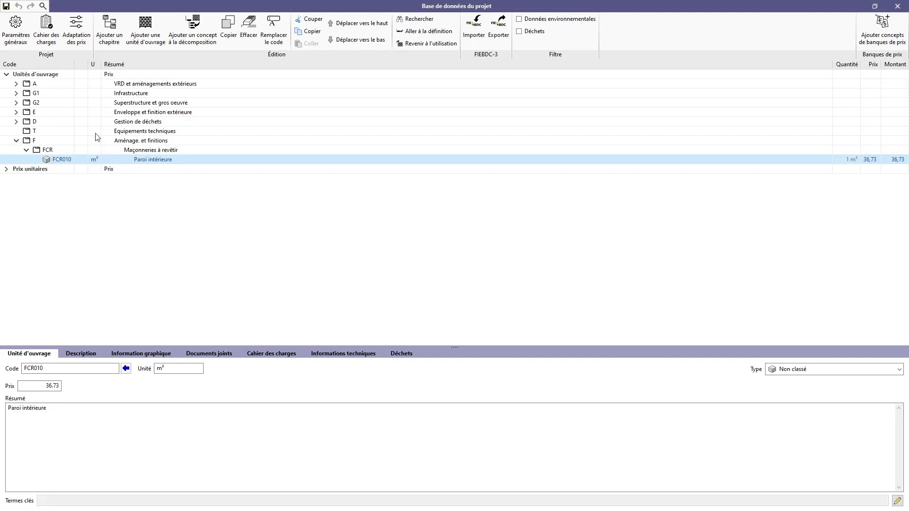
- Add the concept mt09, Plâtre pour cloisonner, to the decomposition of unit FCR010 with a quantity of 0.38
left_click(198, 48)
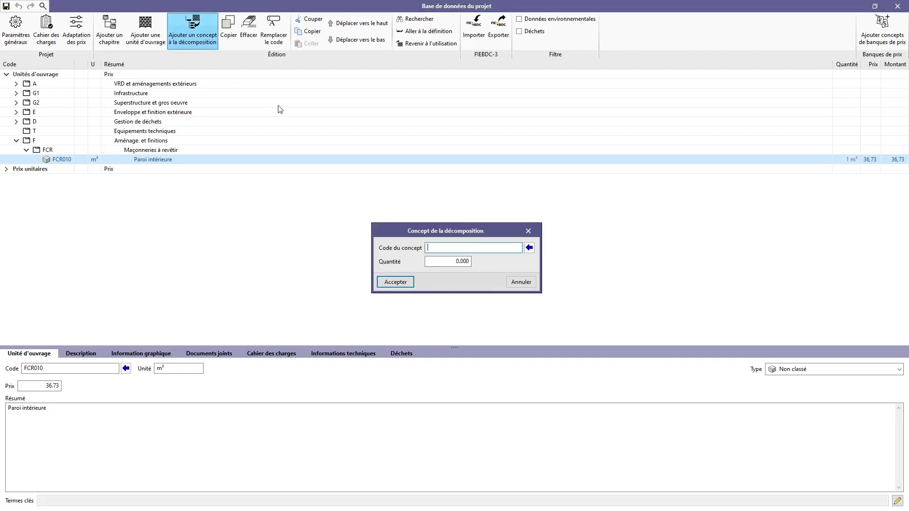
left_click(529, 248)
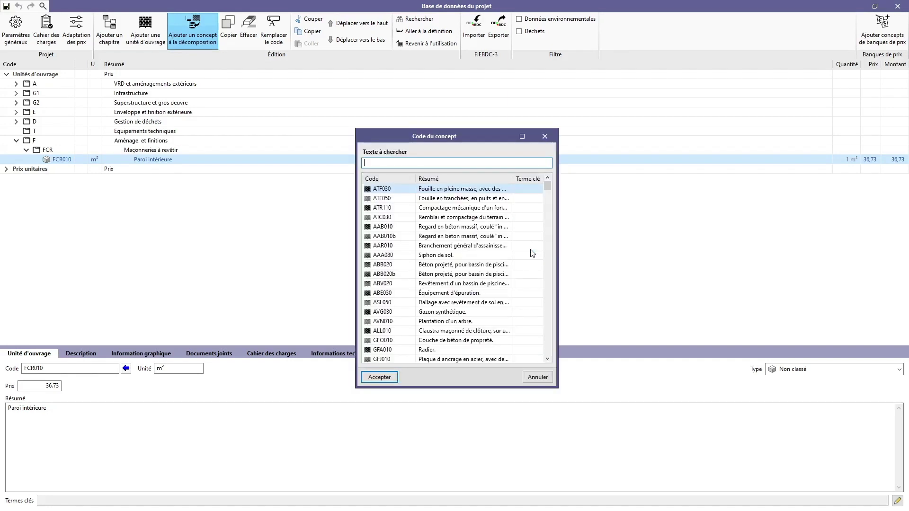
type("mt09")
left_click_drag(548, 248, 550, 315)
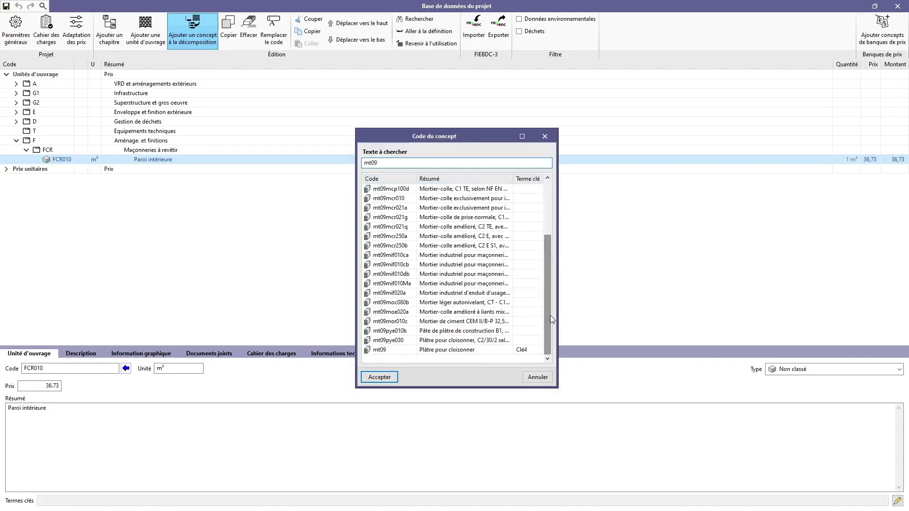
left_click(389, 350)
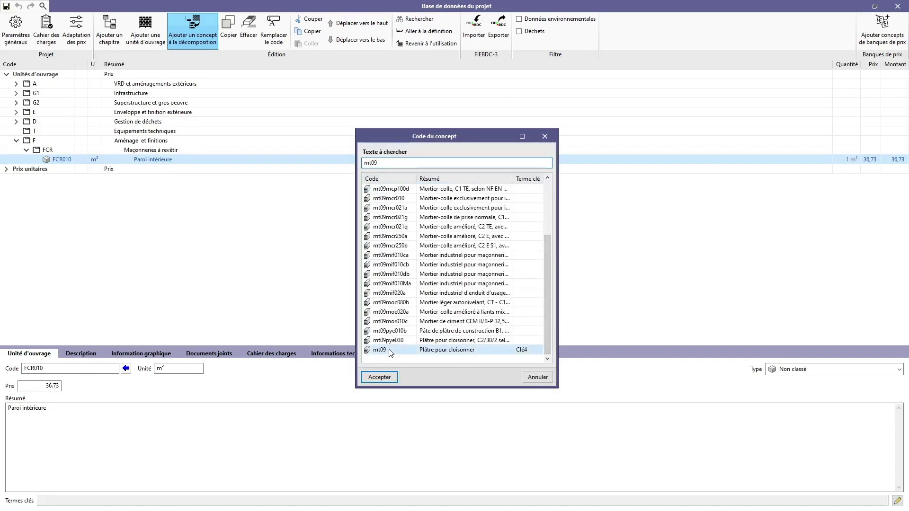
left_click(393, 377)
left_click(445, 262)
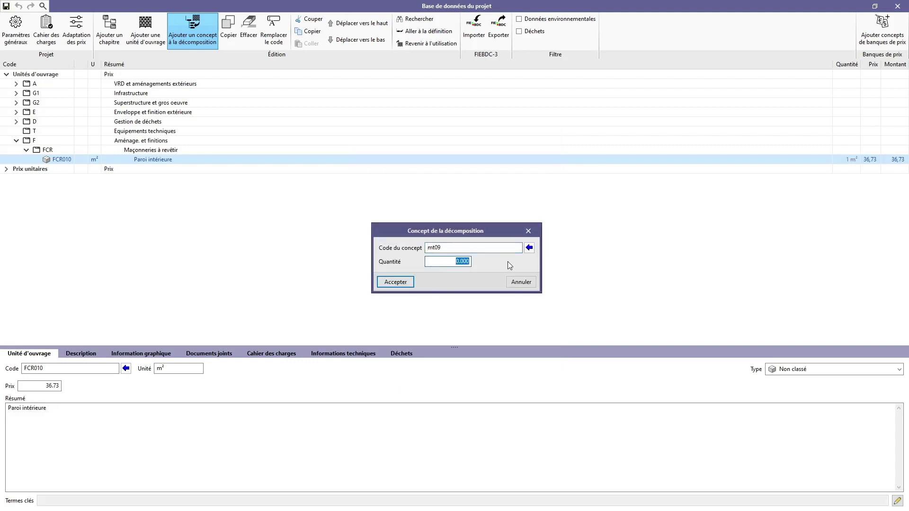
type("0.38")
left_click(411, 282)
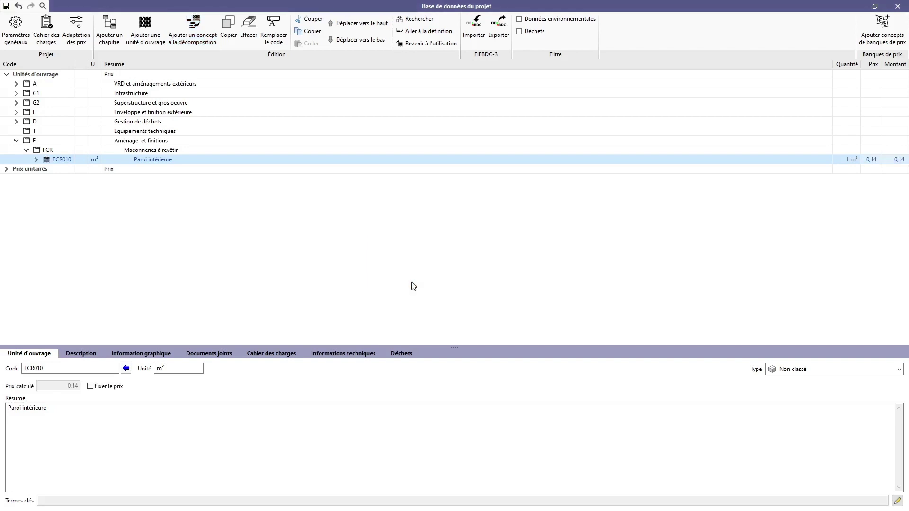
- Expand the decomposition of FCR010 to view its mt09 concept, and fix the price of FCR010 at 36.73
left_click(36, 160)
left_click(53, 169)
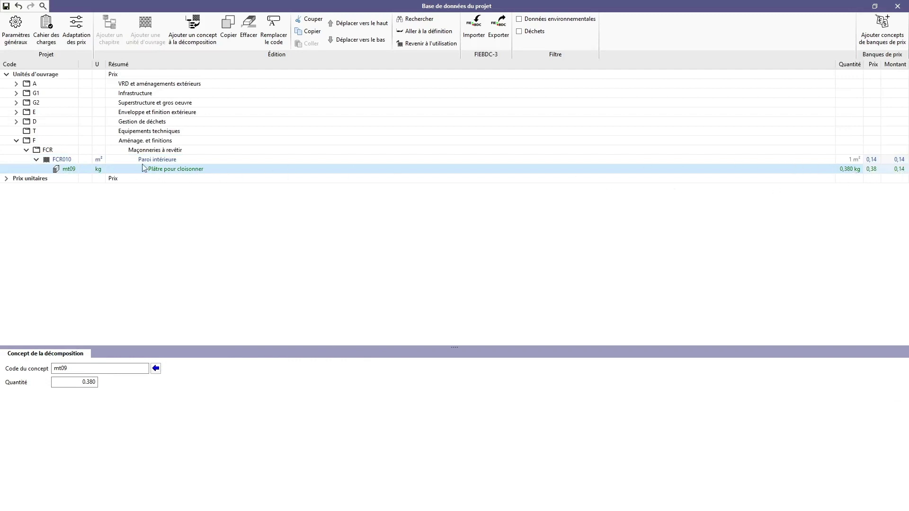
left_click(61, 160)
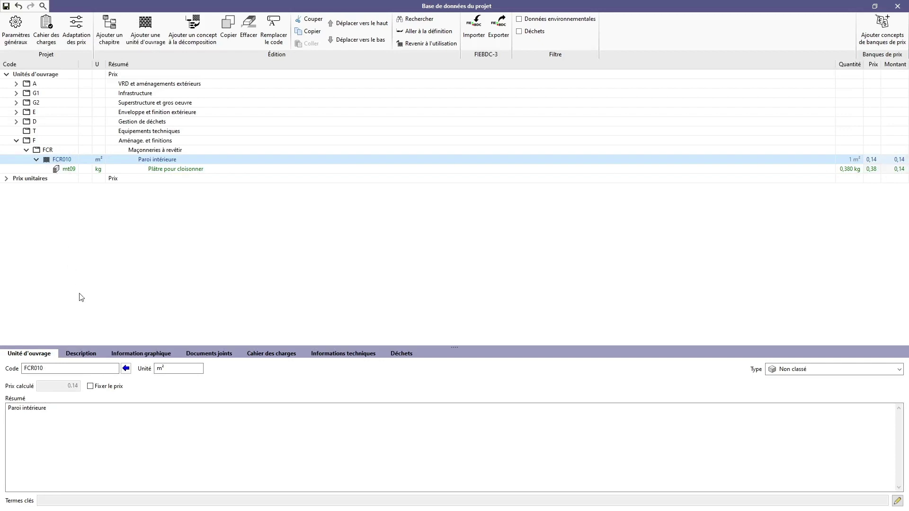
left_click(91, 386)
type("36.73")
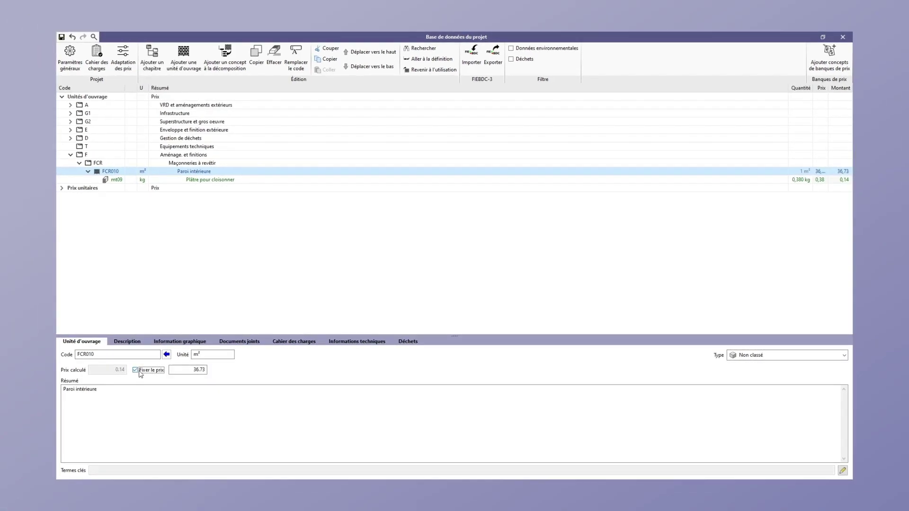